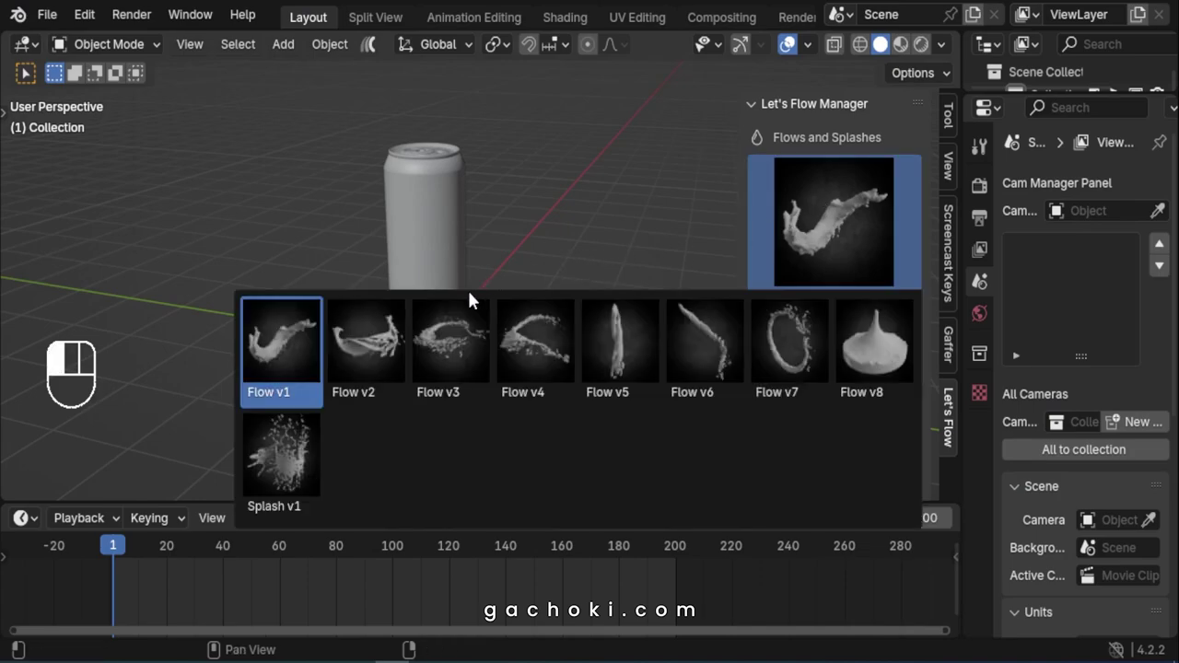
Step: Add the Flow v2 fluid splash from Let's Flow Manager and preview its playback
{"action": "left_click", "coordinate": [385, 339]}
{"action": "left_click", "coordinate": [846, 339]}
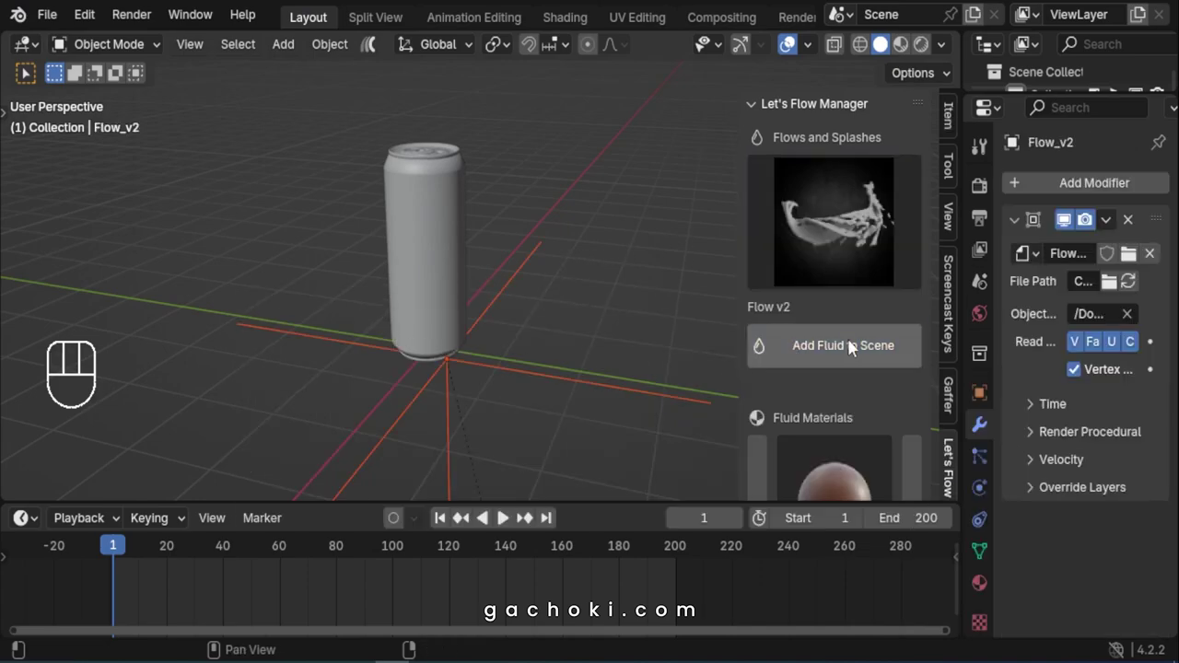
{"action": "scroll", "coordinate": [386, 369], "scroll_direction": "down", "scroll_amount": 3}
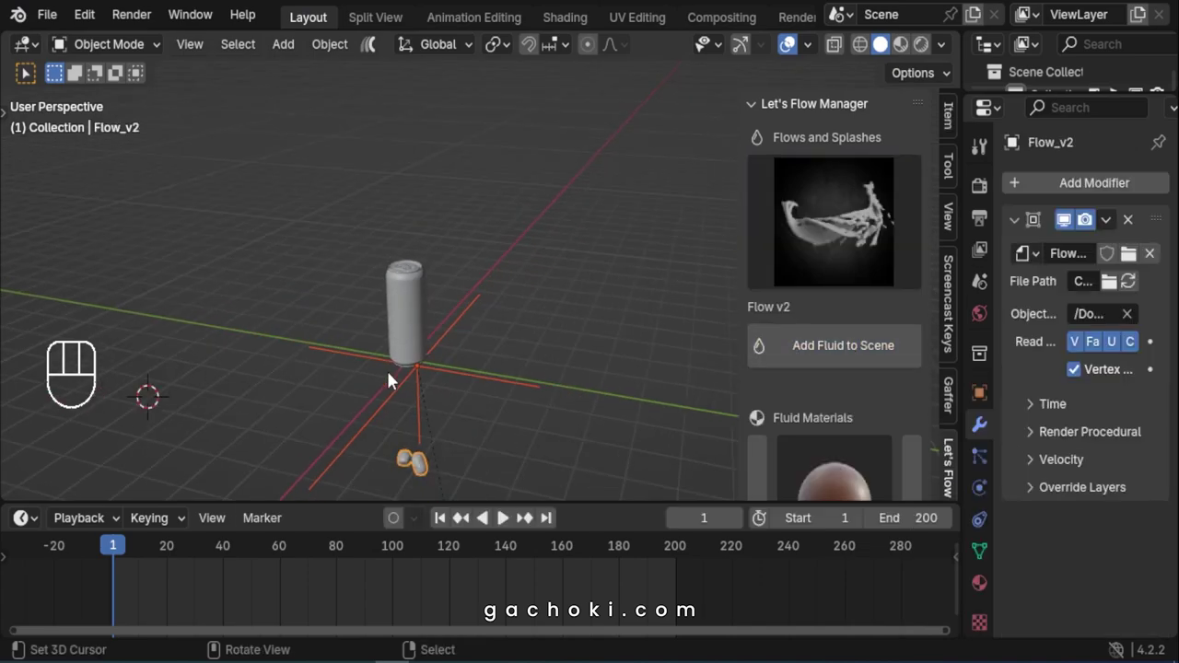
{"action": "left_click", "coordinate": [504, 519]}
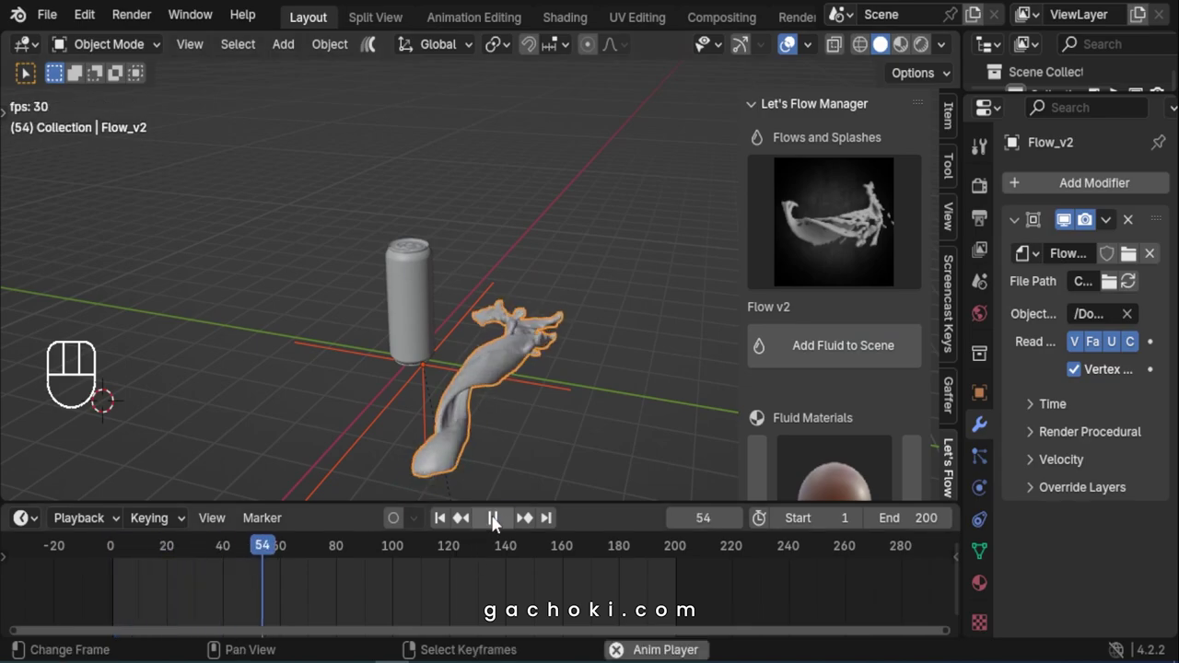
{"action": "left_click", "coordinate": [493, 519]}
{"action": "scroll", "coordinate": [469, 348], "scroll_direction": "up", "scroll_amount": 4}
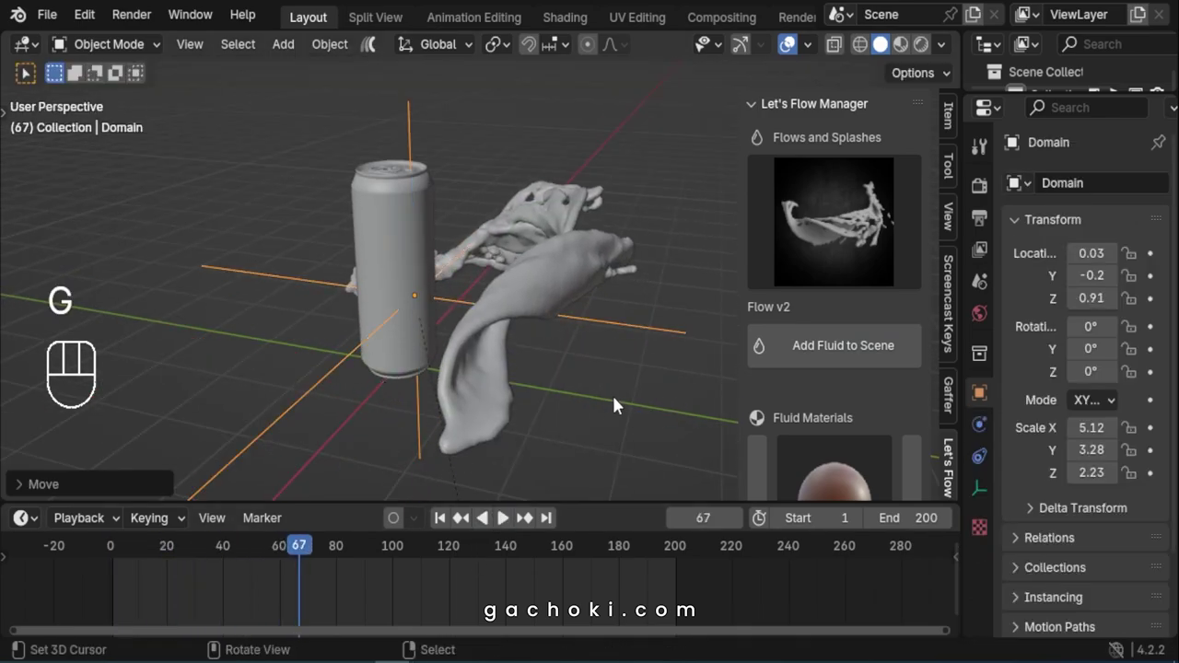
Step: Move, rotate and scale the fluid domain to wrap the splash around the can, then replay it
{"action": "key", "text": "r"}
{"action": "left_click", "coordinate": [454, 271]}
{"action": "key", "text": "s"}
{"action": "key", "text": "r"}
{"action": "key", "text": "g"}
{"action": "left_click", "coordinate": [521, 355]}
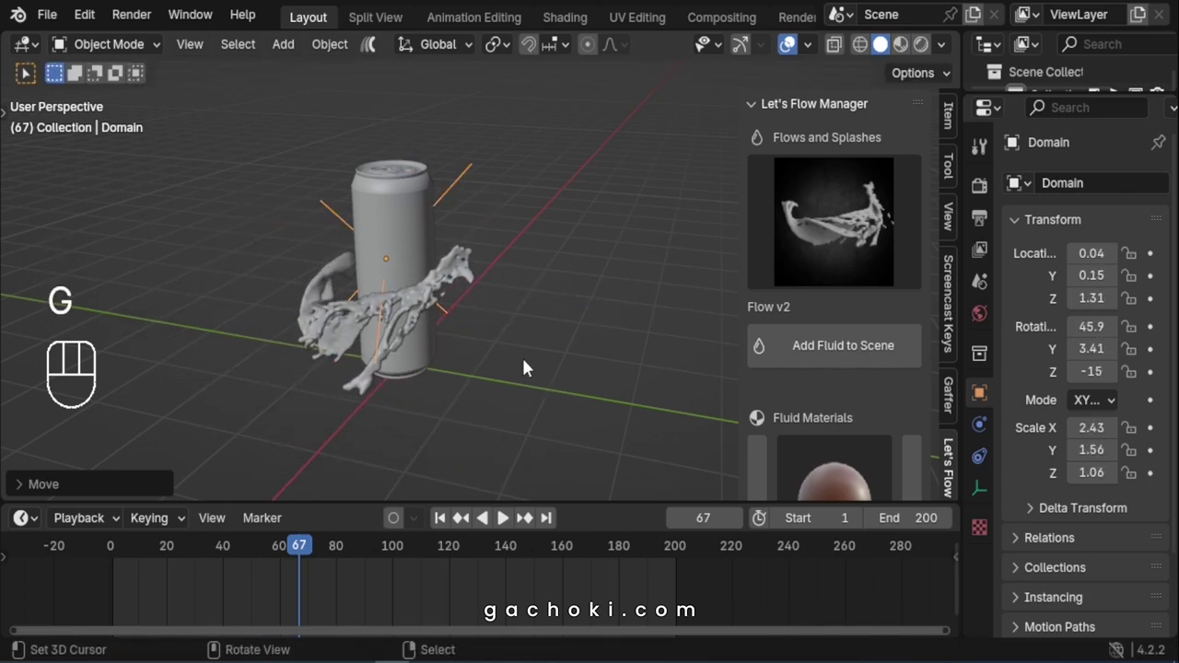
{"action": "key", "text": "shift+ctrl+space"}
{"action": "left_click", "coordinate": [443, 525]}
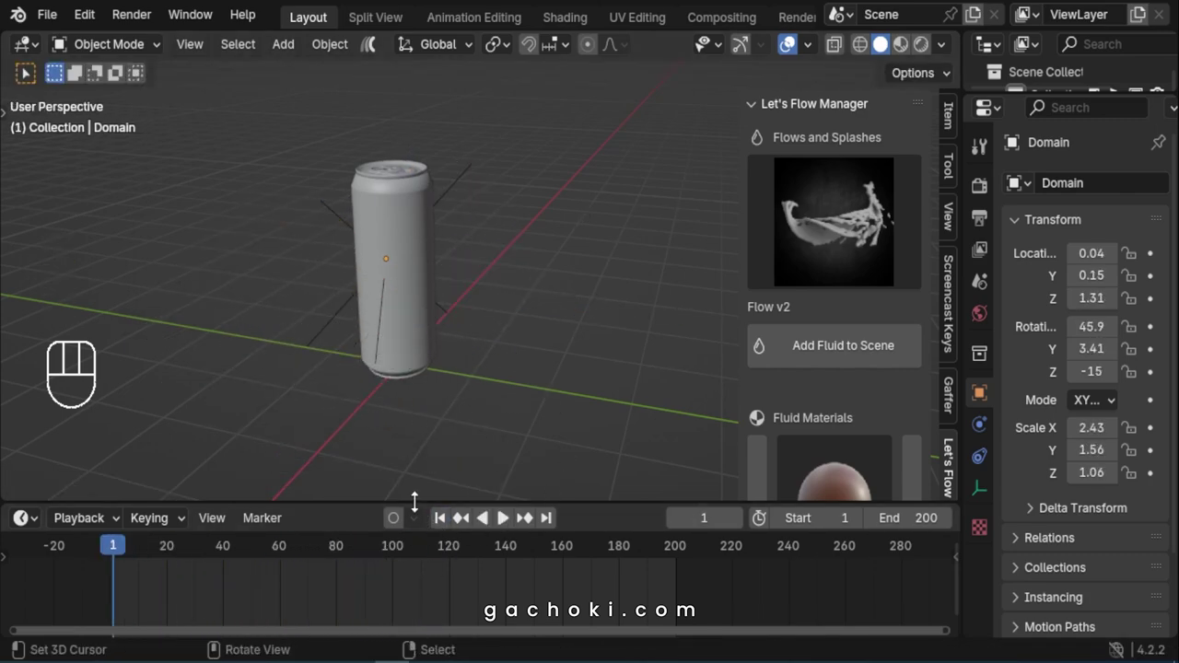
Step: Split the viewport horizontally and make the lower area a Dope Sheet
{"action": "right_click", "coordinate": [415, 500]}
{"action": "left_click", "coordinate": [328, 473]}
{"action": "left_click", "coordinate": [389, 409]}
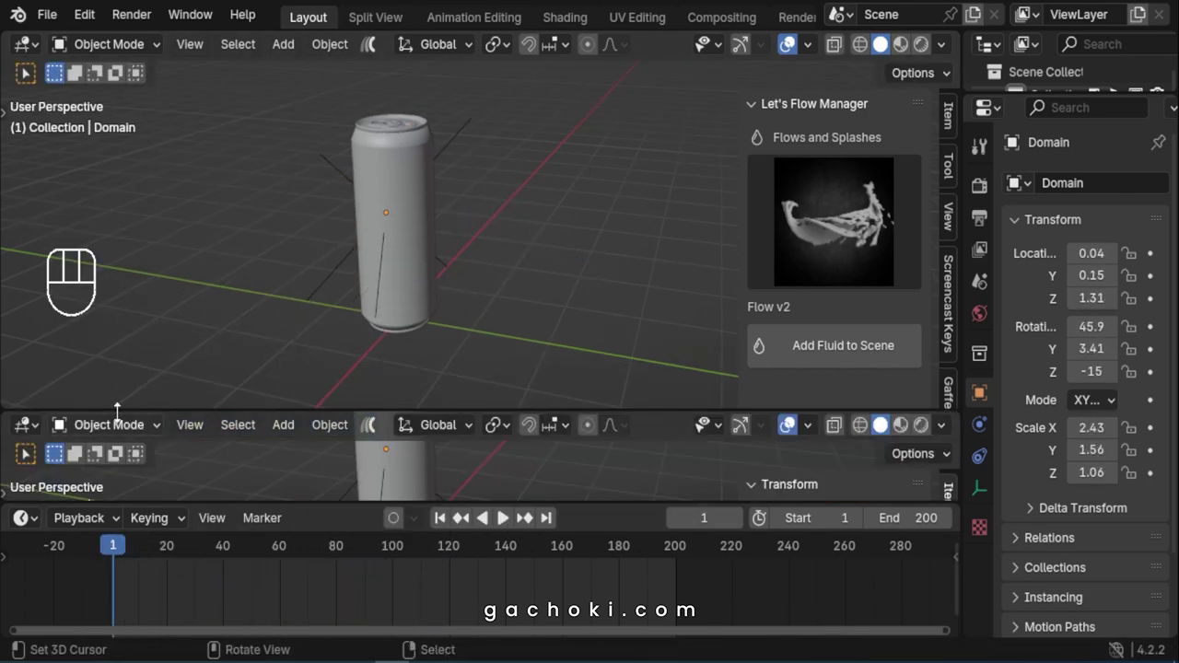
{"action": "left_click", "coordinate": [27, 426]}
{"action": "left_click", "coordinate": [292, 180]}
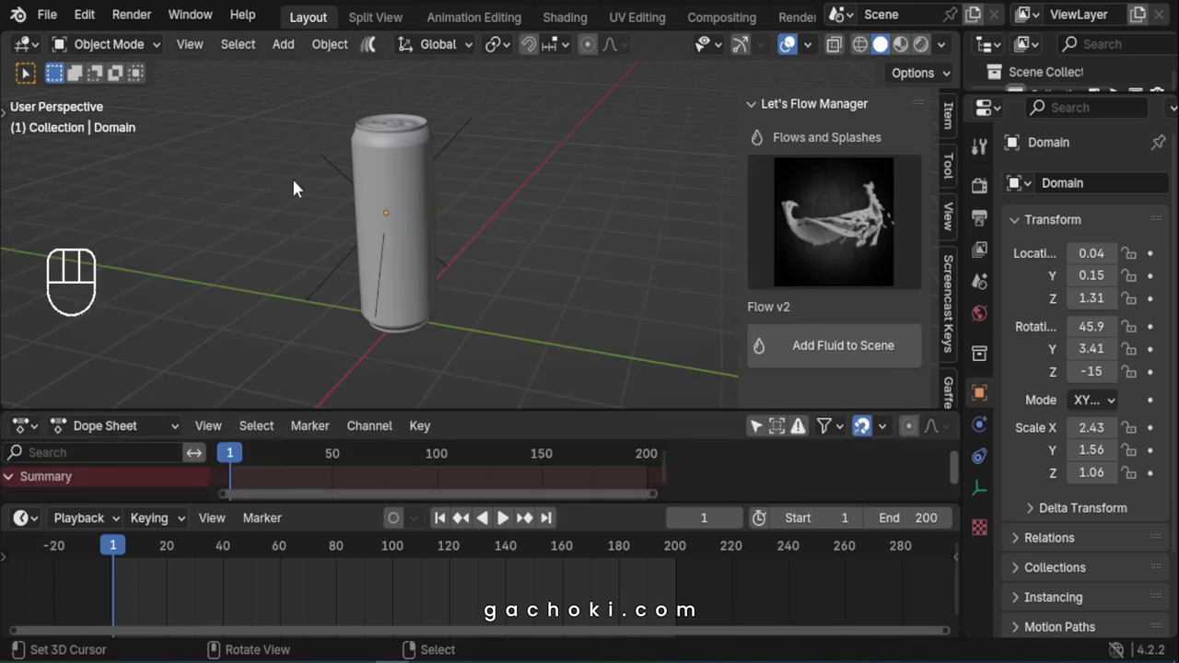
Step: Enlarge the Dope Sheet and select the small Flow_v2 fluid object
{"action": "left_click_drag", "start_coordinate": [348, 406], "coordinate": [341, 367]}
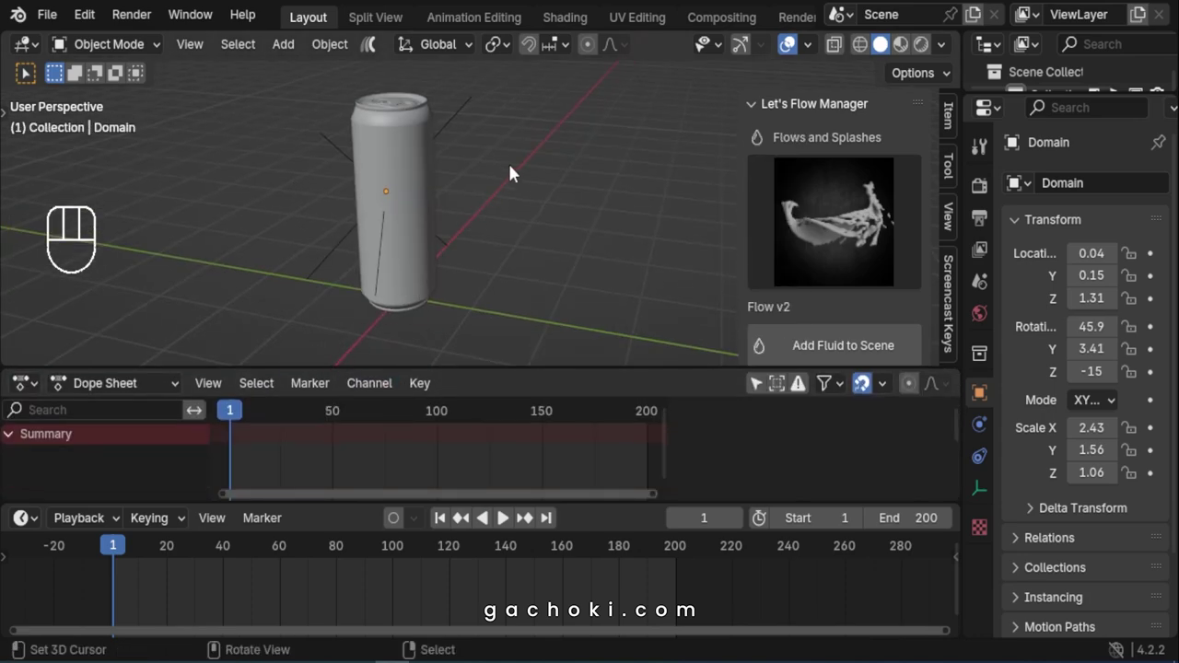
{"action": "middle_click_drag", "start_coordinate": [507, 161], "coordinate": [455, 190]}
{"action": "left_click", "coordinate": [356, 201]}
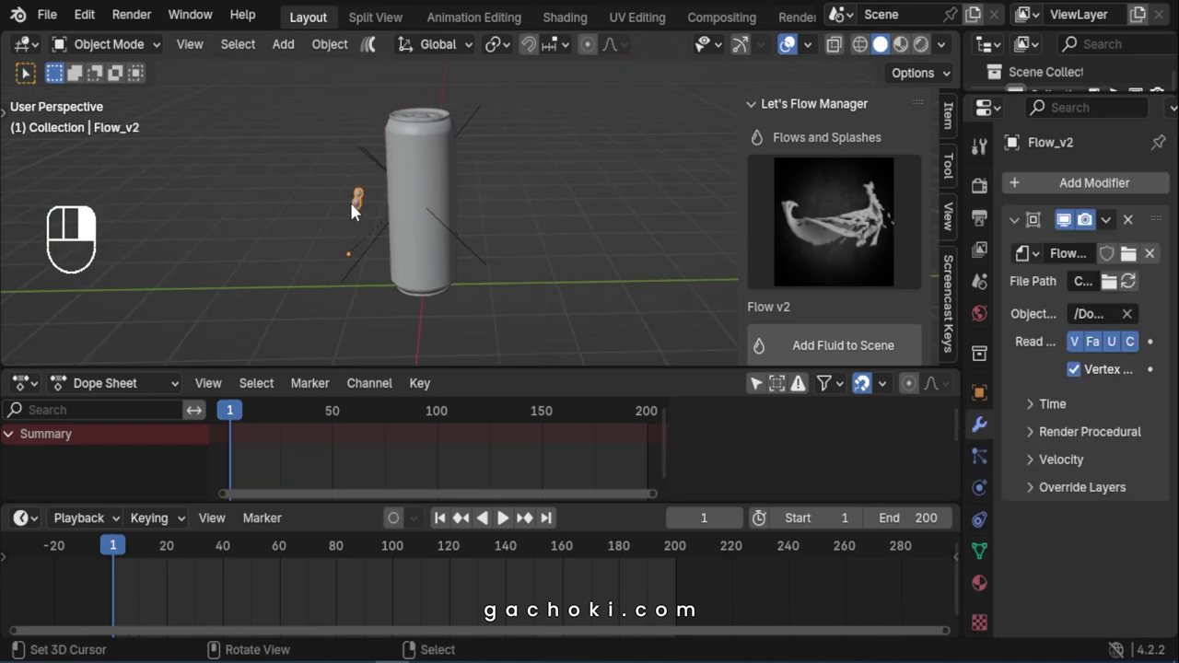
Step: Enable Override Frame in Flow_v2's Time settings and keyframe it at 0.000 on frame 1
{"action": "left_click", "coordinate": [1030, 406]}
{"action": "left_click_drag", "start_coordinate": [991, 484], "coordinate": [947, 479]}
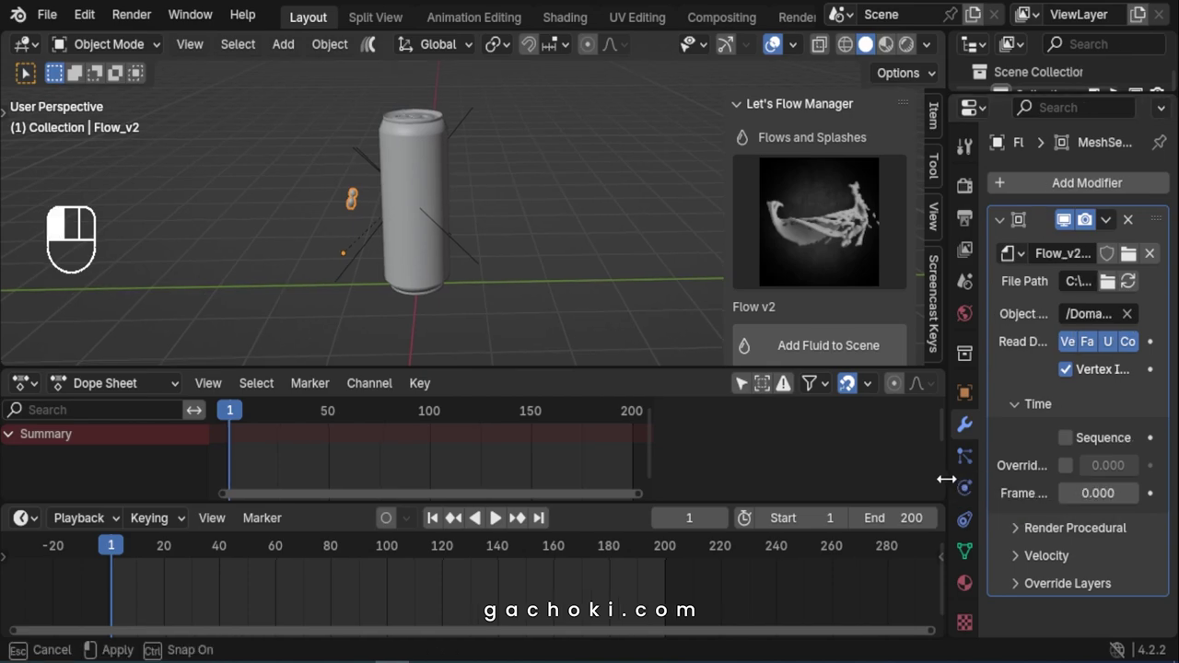
{"action": "left_click", "coordinate": [1063, 465]}
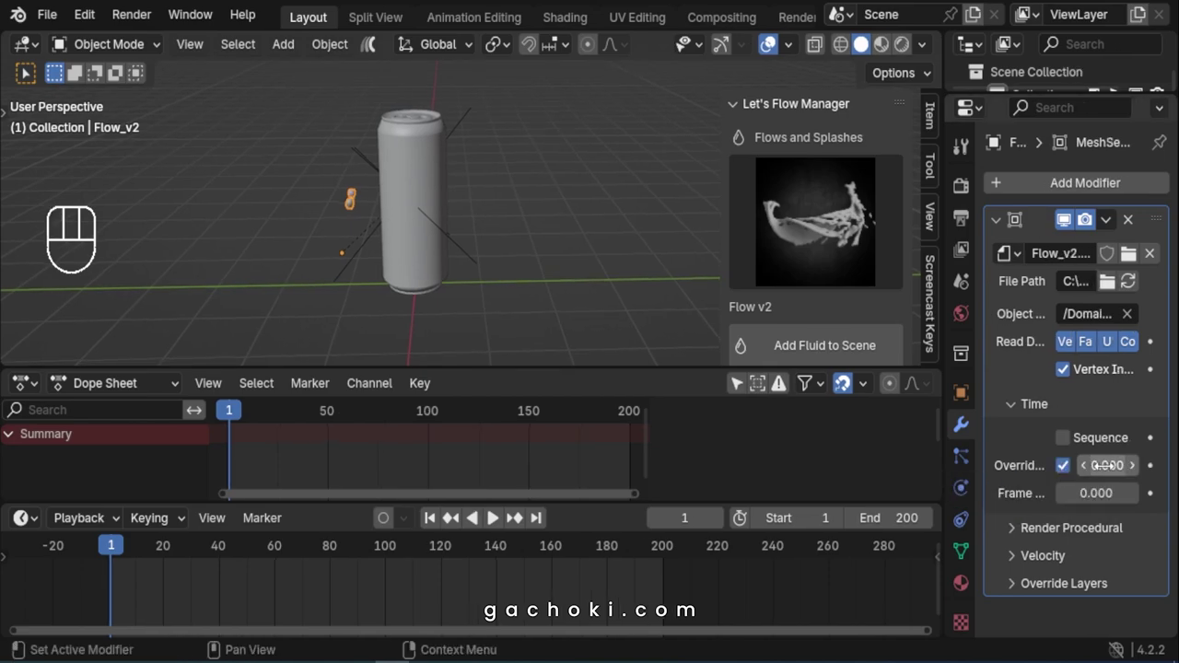
{"action": "right_click", "coordinate": [1106, 465]}
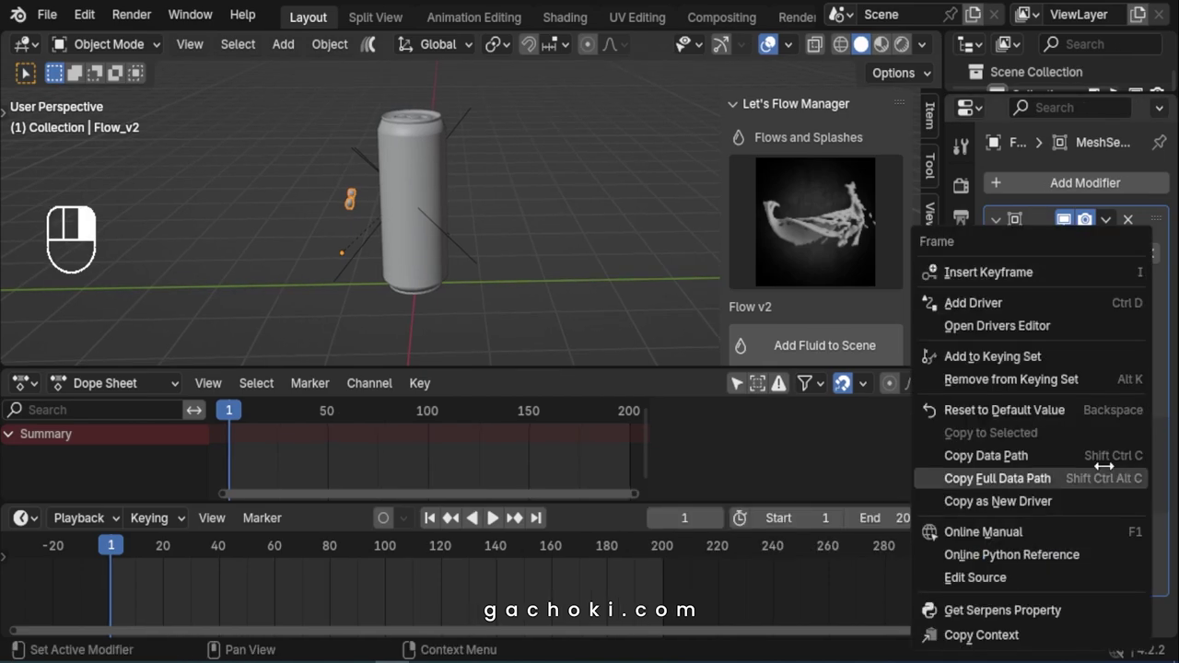
{"action": "left_click", "coordinate": [1030, 271]}
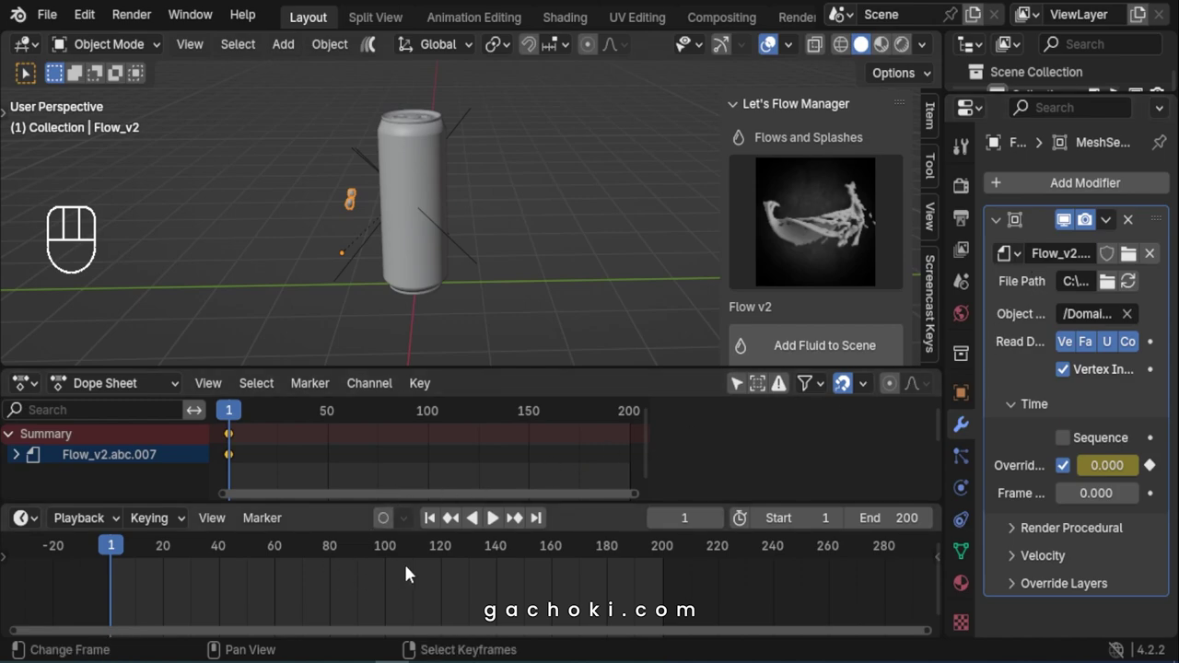
Step: At frame 120, set Override Frame to 200.20 and insert a keyframe
{"action": "left_click", "coordinate": [442, 587]}
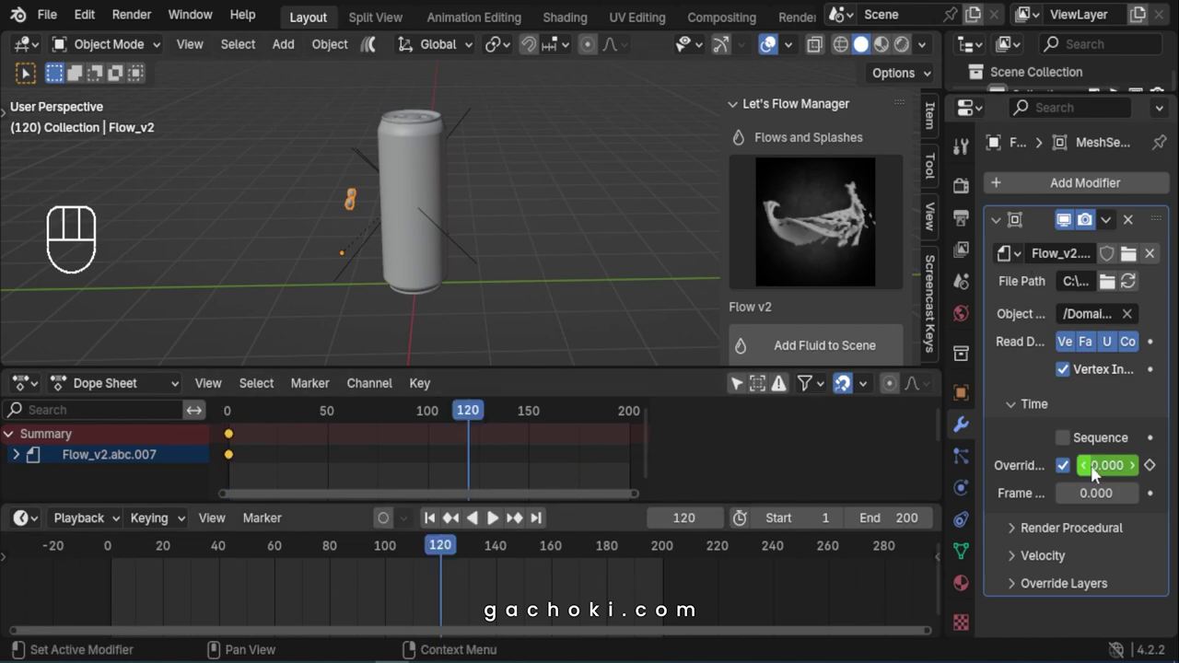
{"action": "left_click_drag", "start_coordinate": [1105, 465], "coordinate": [1176, 465]}
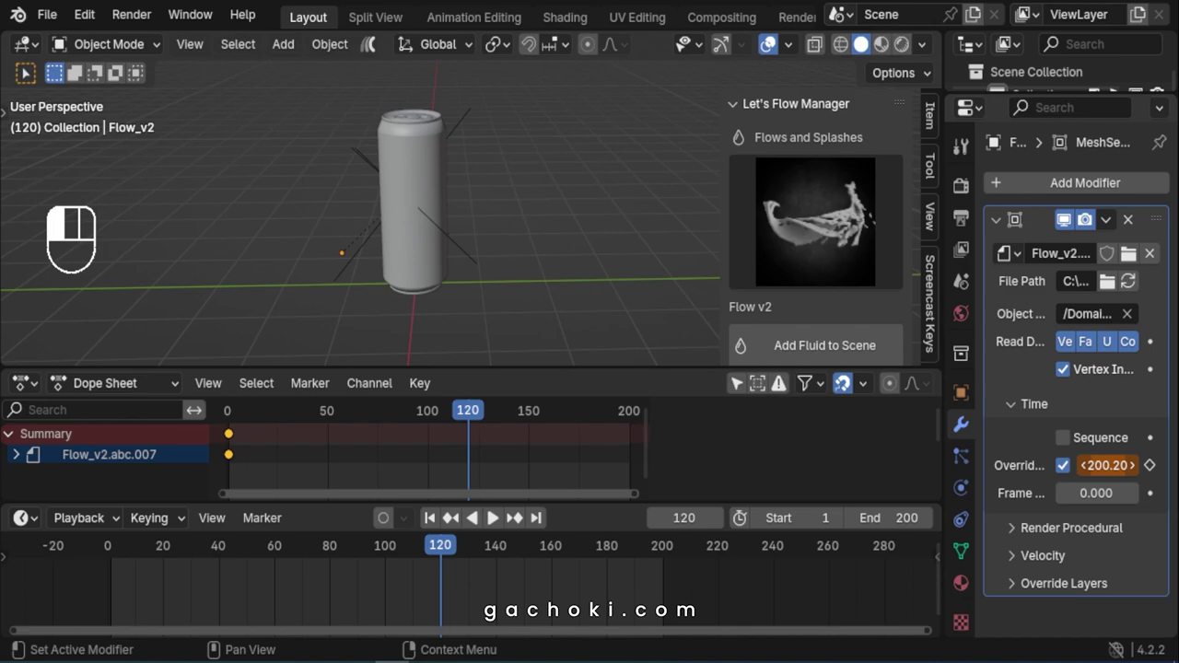
{"action": "left_click_drag", "start_coordinate": [1175, 465], "coordinate": [1176, 465]}
{"action": "right_click", "coordinate": [1101, 464]}
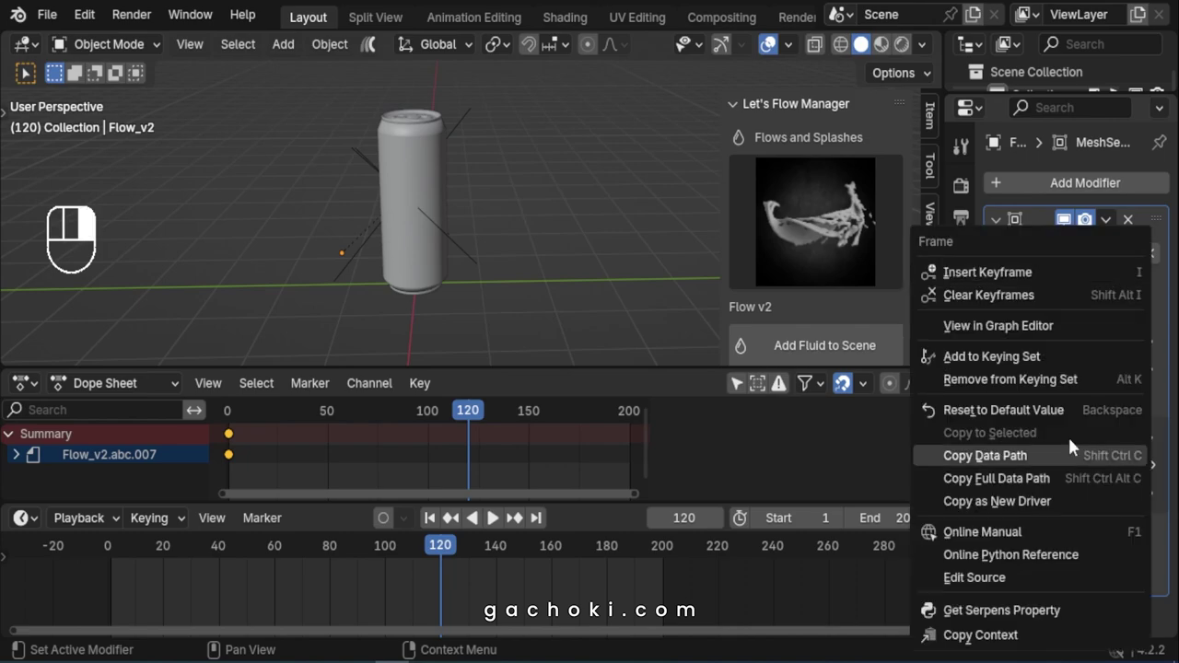
{"action": "left_click", "coordinate": [1006, 273]}
Step: Rewind and play the keyed splash animation to preview its timing
{"action": "left_click", "coordinate": [428, 519]}
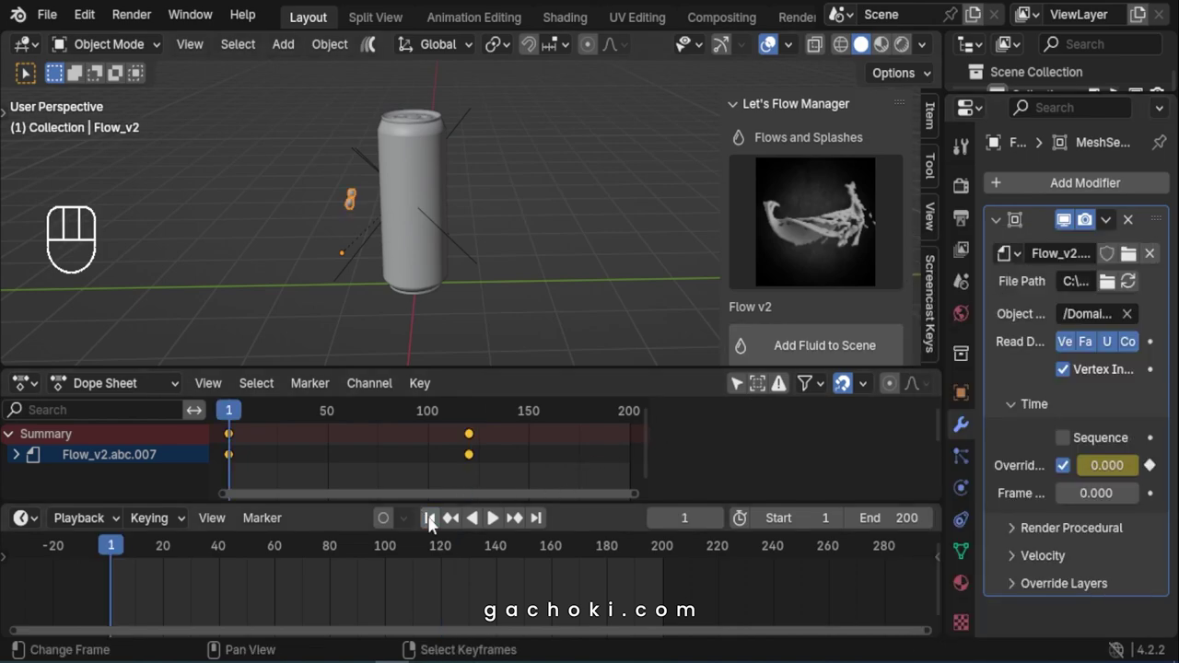
{"action": "middle_click_drag", "start_coordinate": [433, 313], "coordinate": [441, 299]}
{"action": "left_click", "coordinate": [493, 518]}
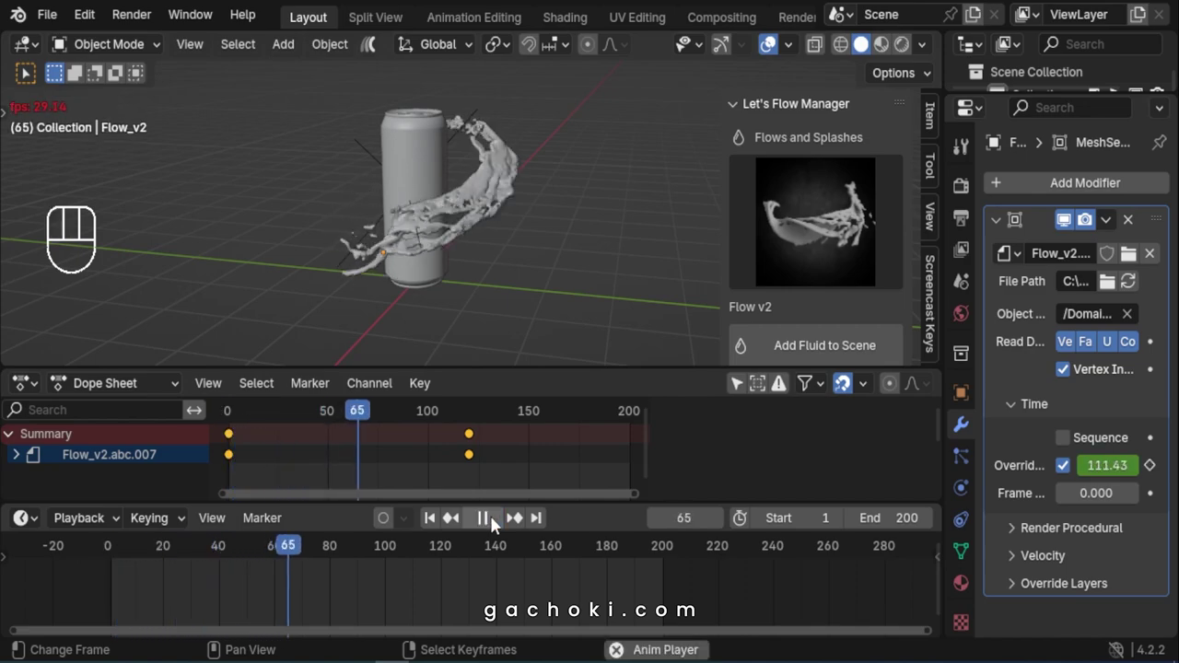
{"action": "left_click", "coordinate": [490, 516]}
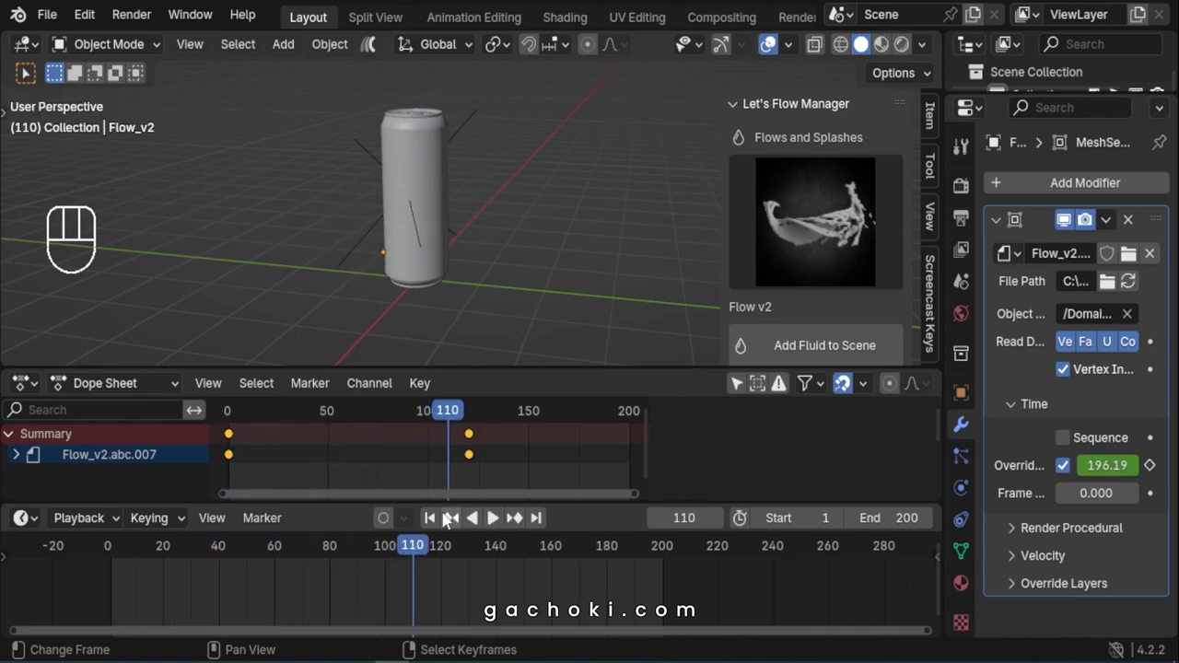
{"action": "left_click", "coordinate": [429, 519]}
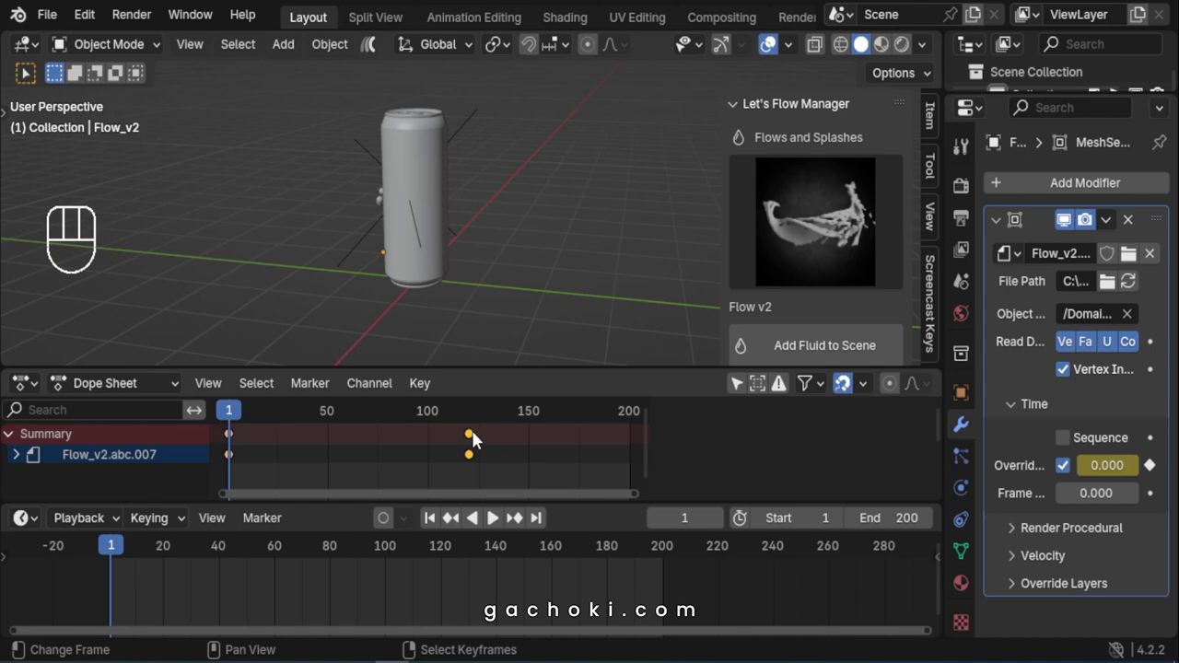
Step: Shift the frame-120 keyframes to frame 60 and replay the faster splash
{"action": "key", "text": "g"}
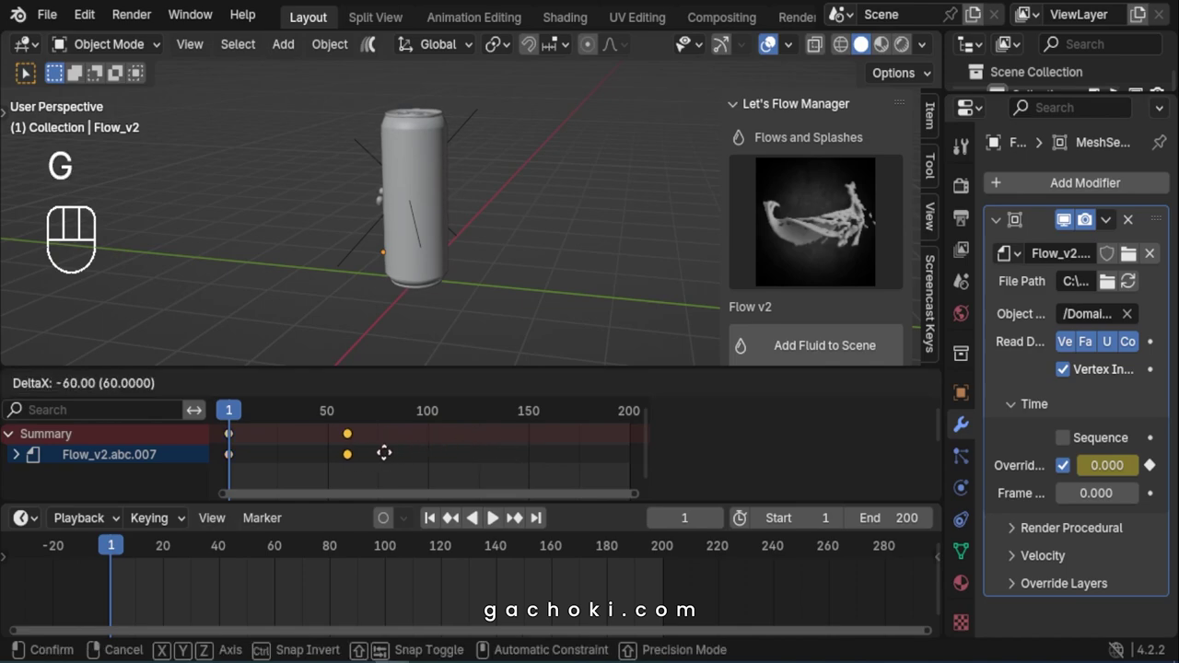
{"action": "left_click", "coordinate": [381, 461]}
{"action": "left_click", "coordinate": [430, 519]}
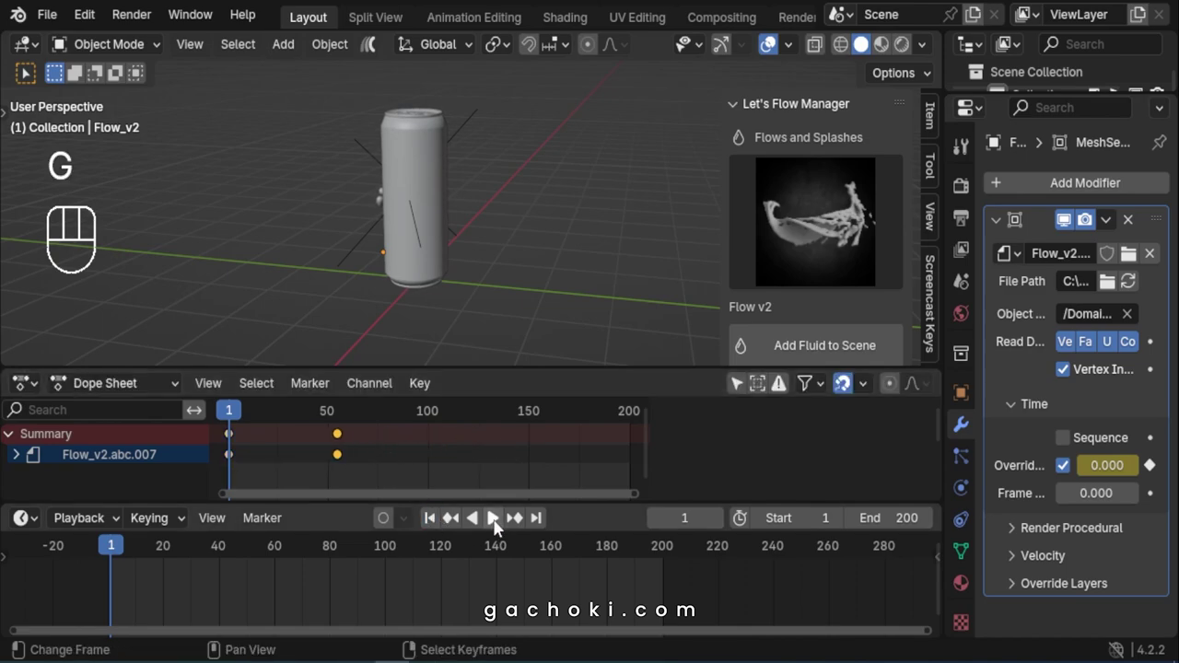
{"action": "left_click", "coordinate": [493, 518]}
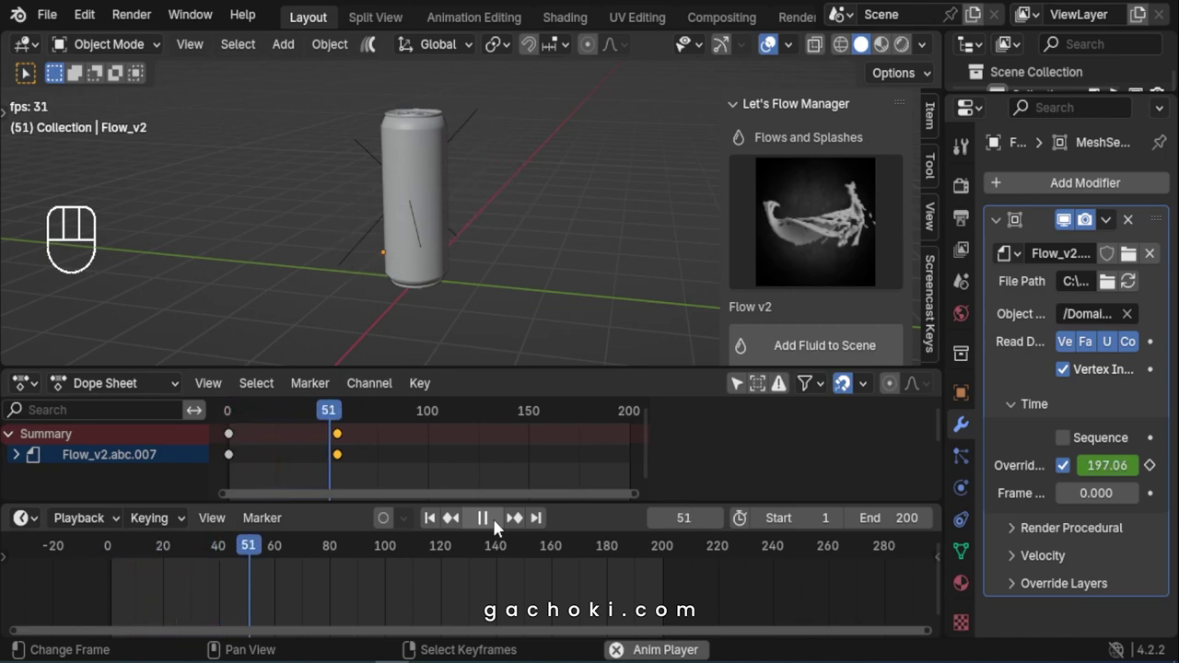
{"action": "left_click", "coordinate": [492, 518]}
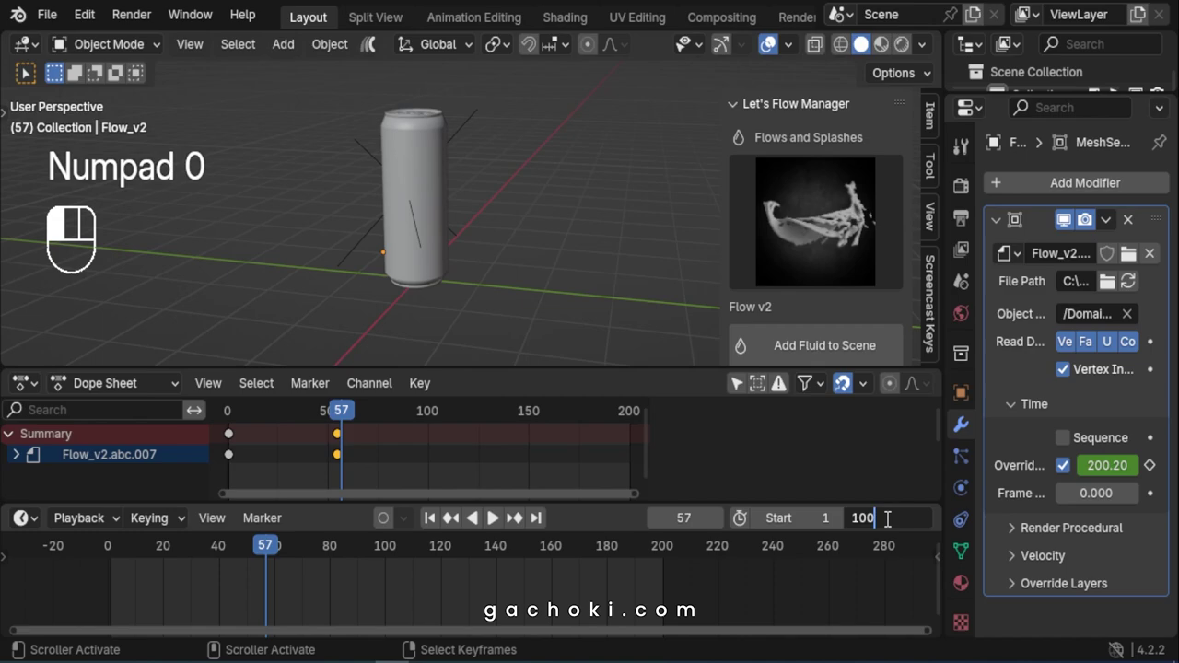
Step: Confirm 1000 as the scene end frame and zoom out the Dope Sheet
{"action": "key", "text": "Return"}
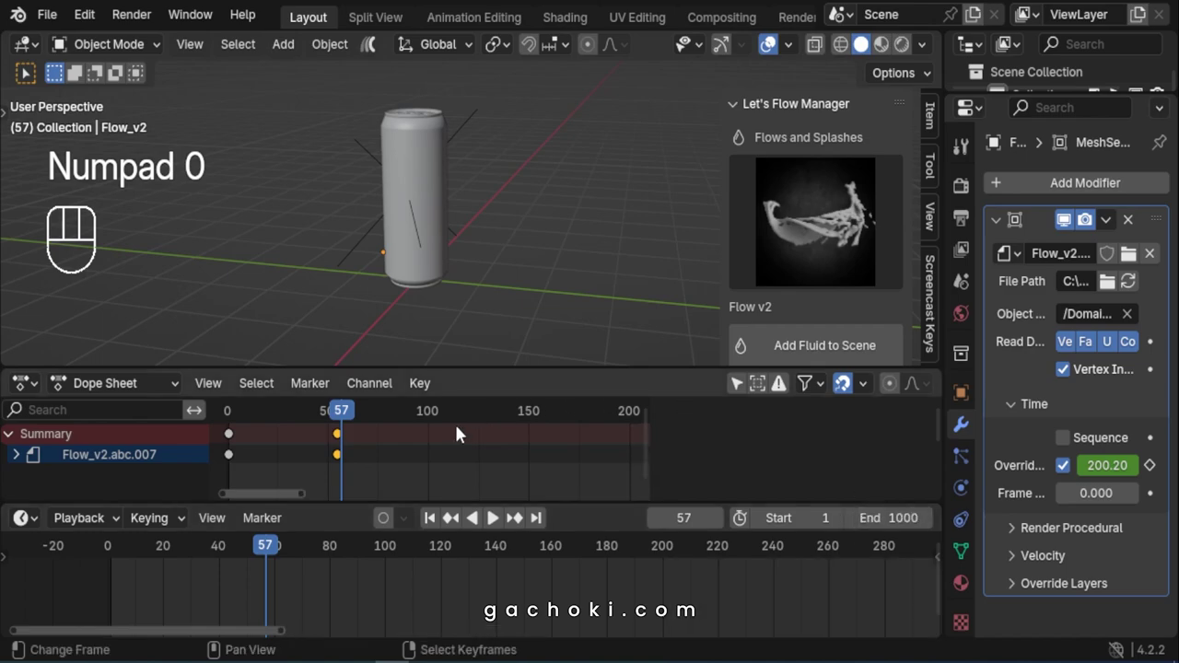
{"action": "scroll", "coordinate": [323, 434], "scroll_direction": "down", "scroll_amount": 3}
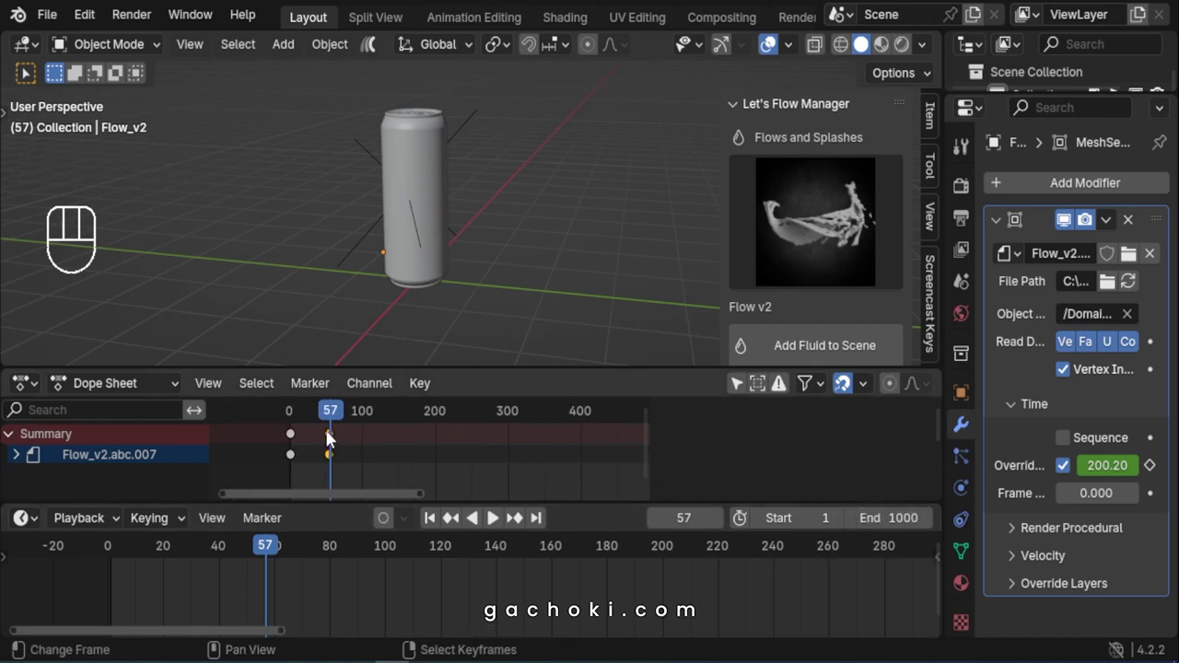
Step: Move the later Override Frame keyframe to frame 400 and play the slower splash
{"action": "key", "text": "g"}
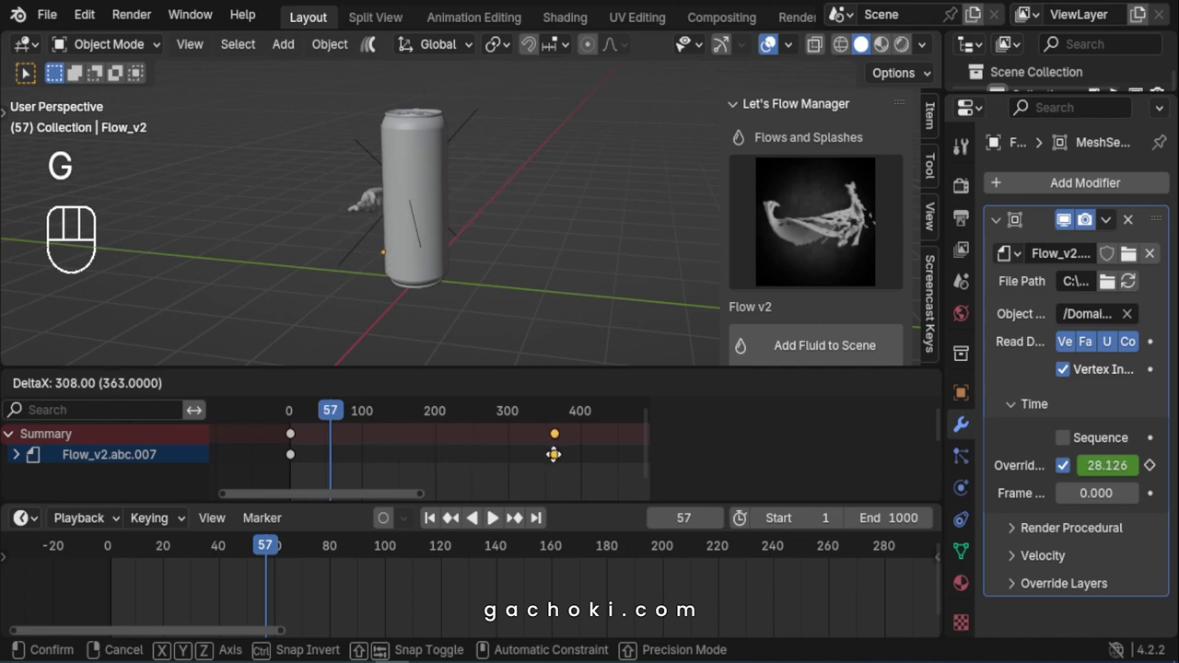
{"action": "left_click", "coordinate": [579, 458]}
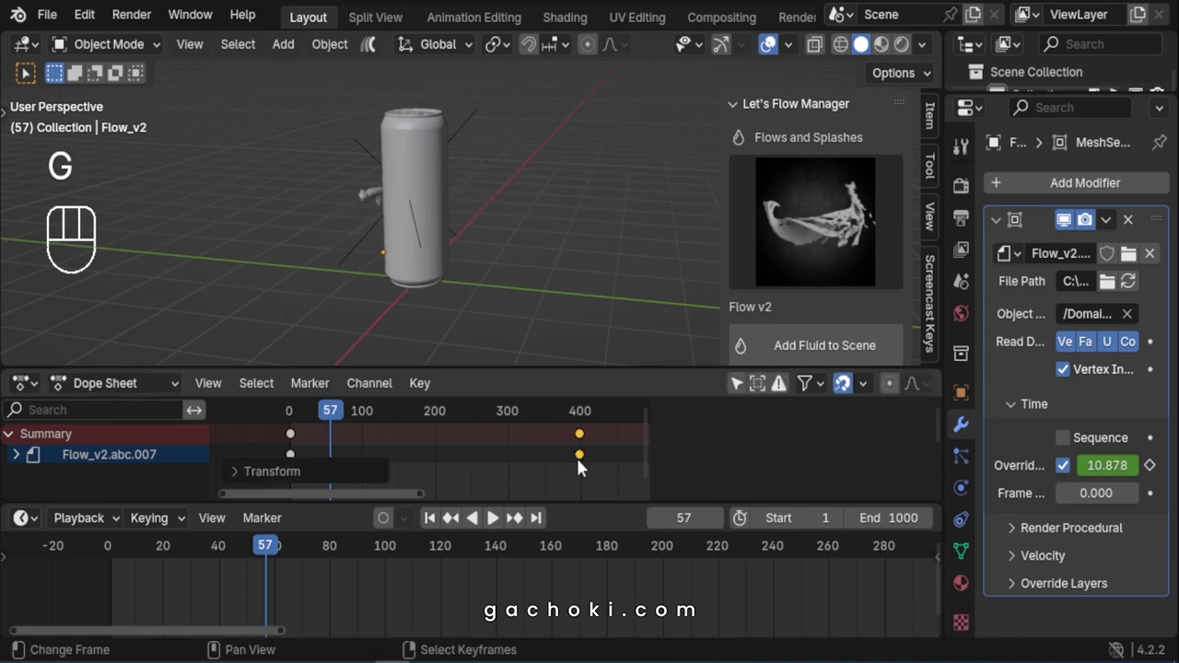
{"action": "left_click", "coordinate": [429, 519]}
{"action": "left_click", "coordinate": [491, 518]}
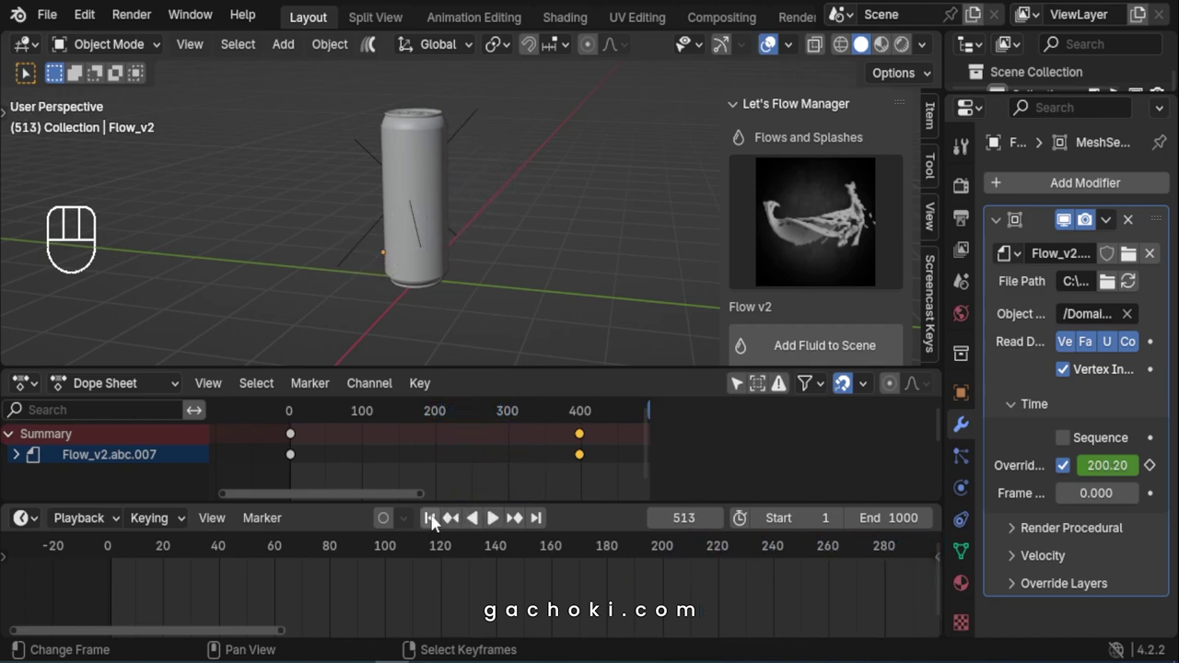
{"action": "left_click", "coordinate": [431, 519]}
{"action": "left_click", "coordinate": [494, 518]}
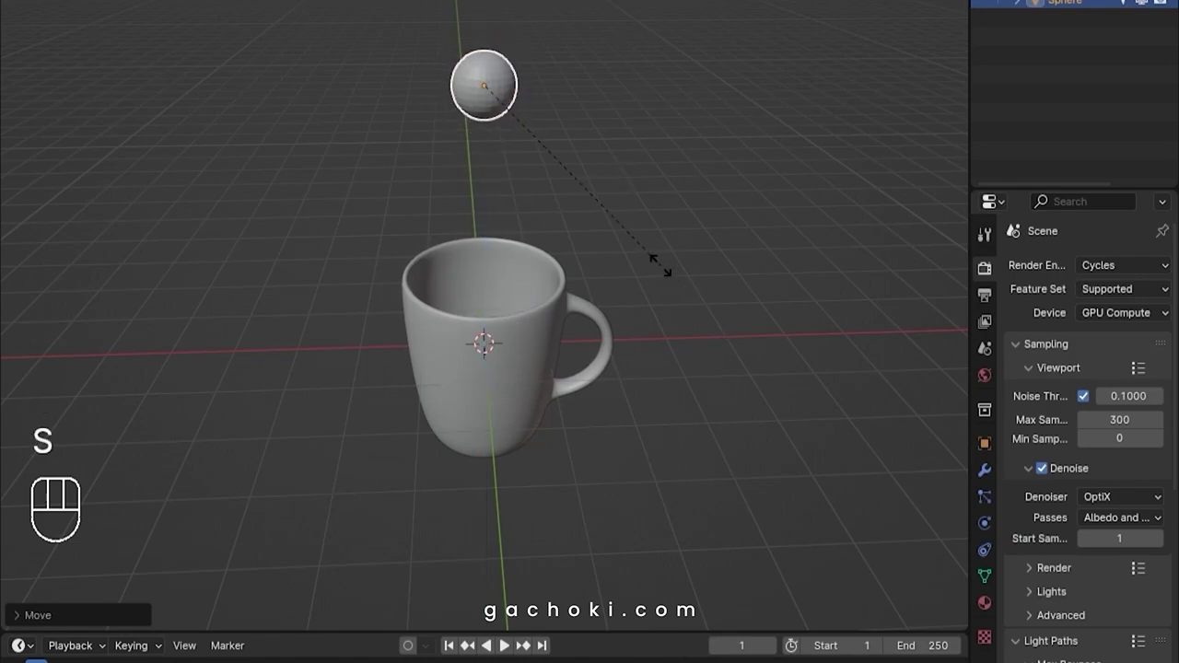
Step: Add a Quick Liquid to the sphere and place the Flow v8 preset in the mug
{"action": "left_click", "coordinate": [500, 498]}
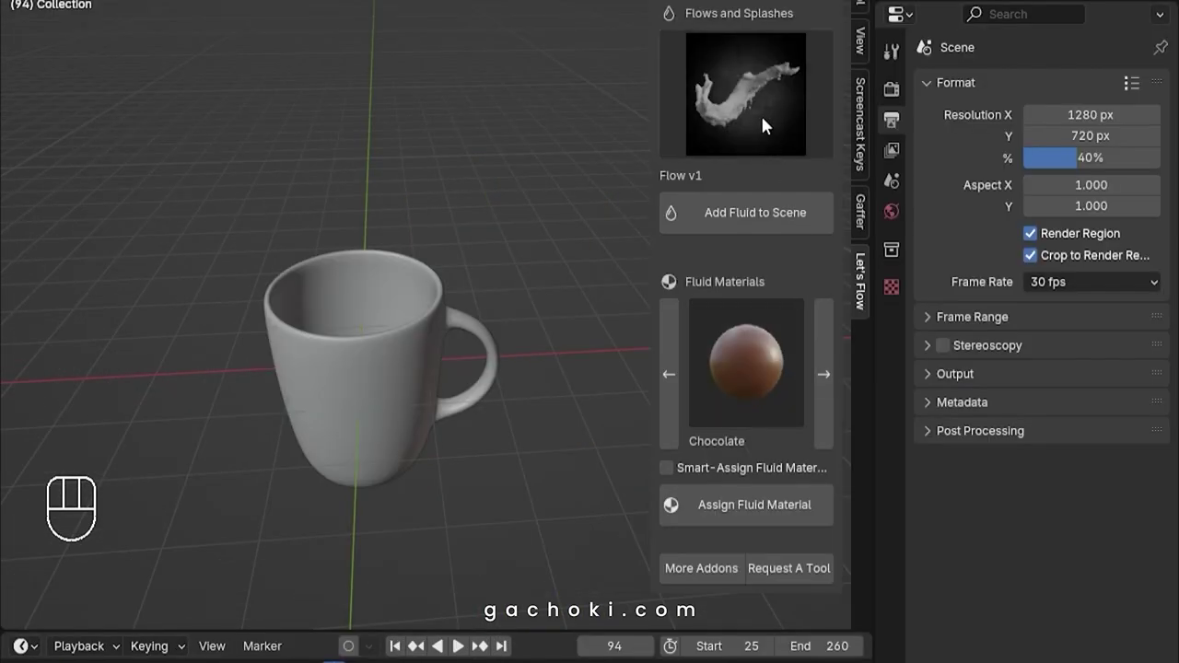
{"action": "left_click", "coordinate": [757, 106]}
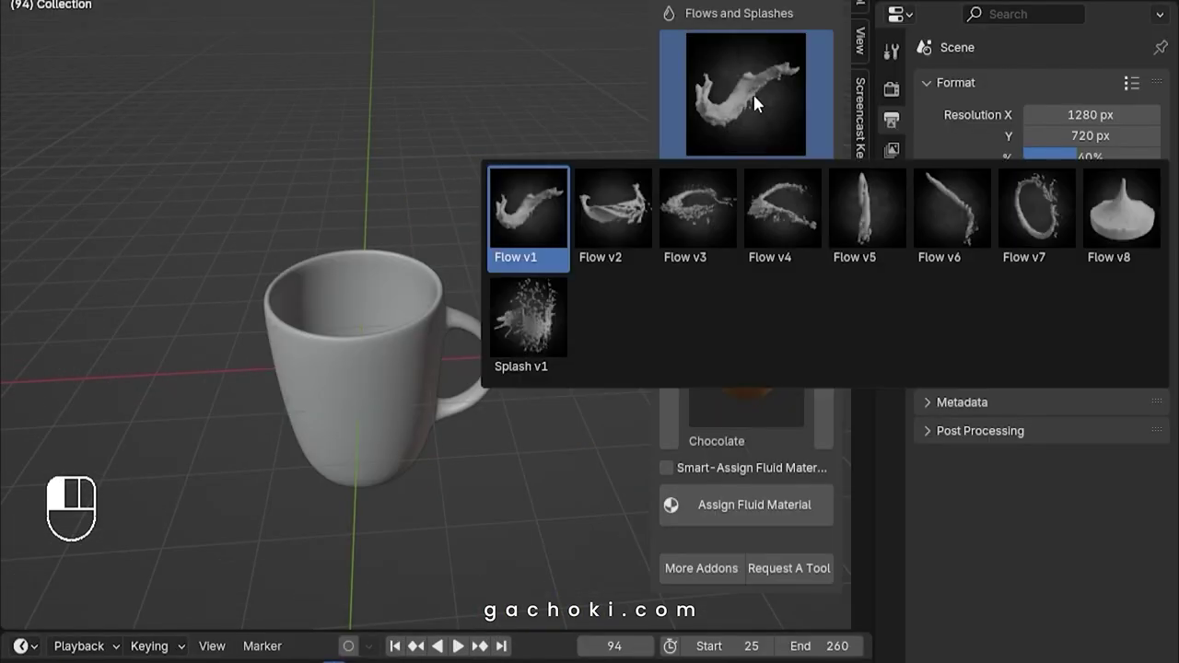
{"action": "left_click", "coordinate": [1114, 210]}
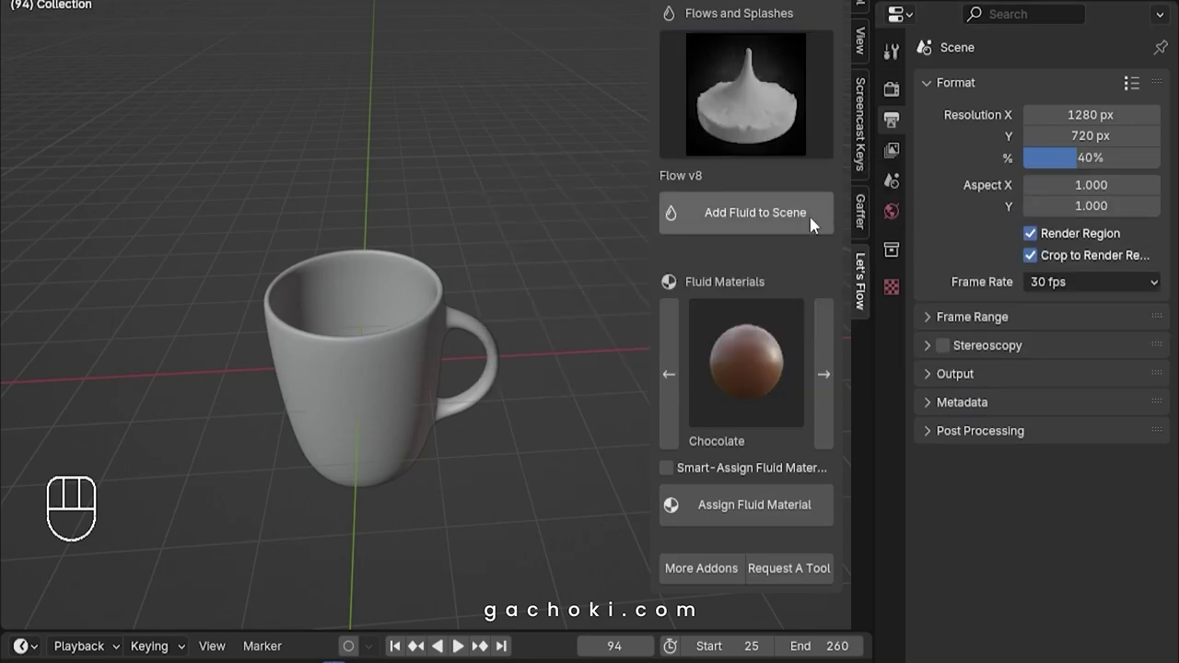
{"action": "left_click", "coordinate": [757, 217]}
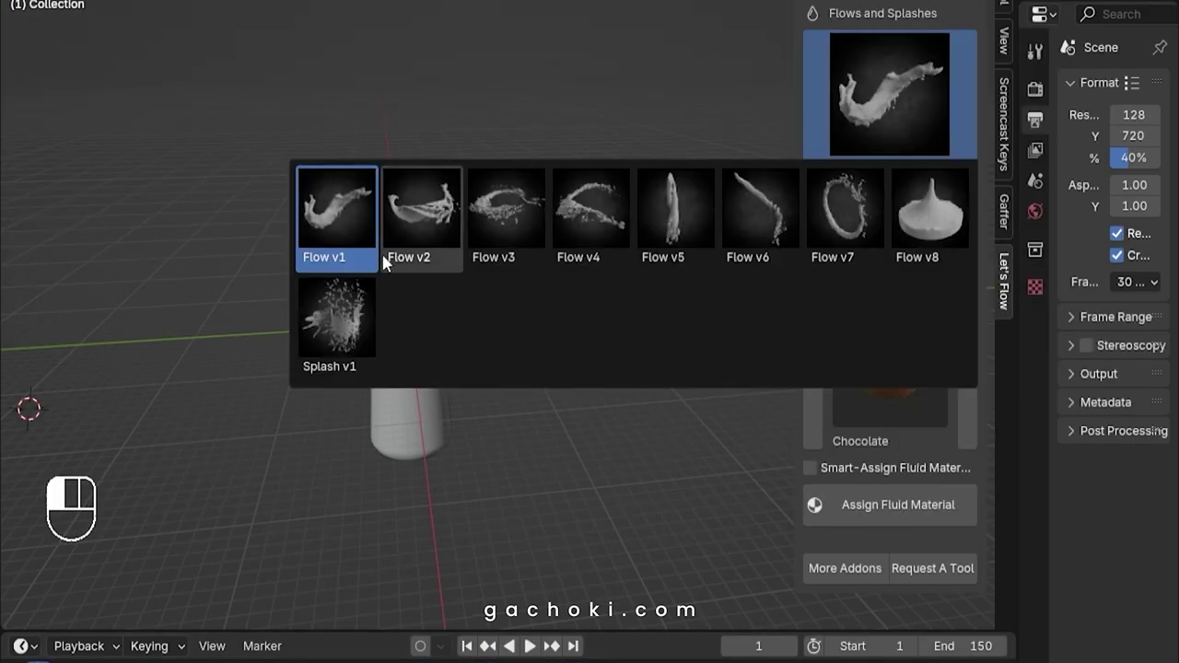
Step: Add the Splash v1 preset to the bottle and Flow v7 to the empty scene
{"action": "left_click", "coordinate": [334, 313]}
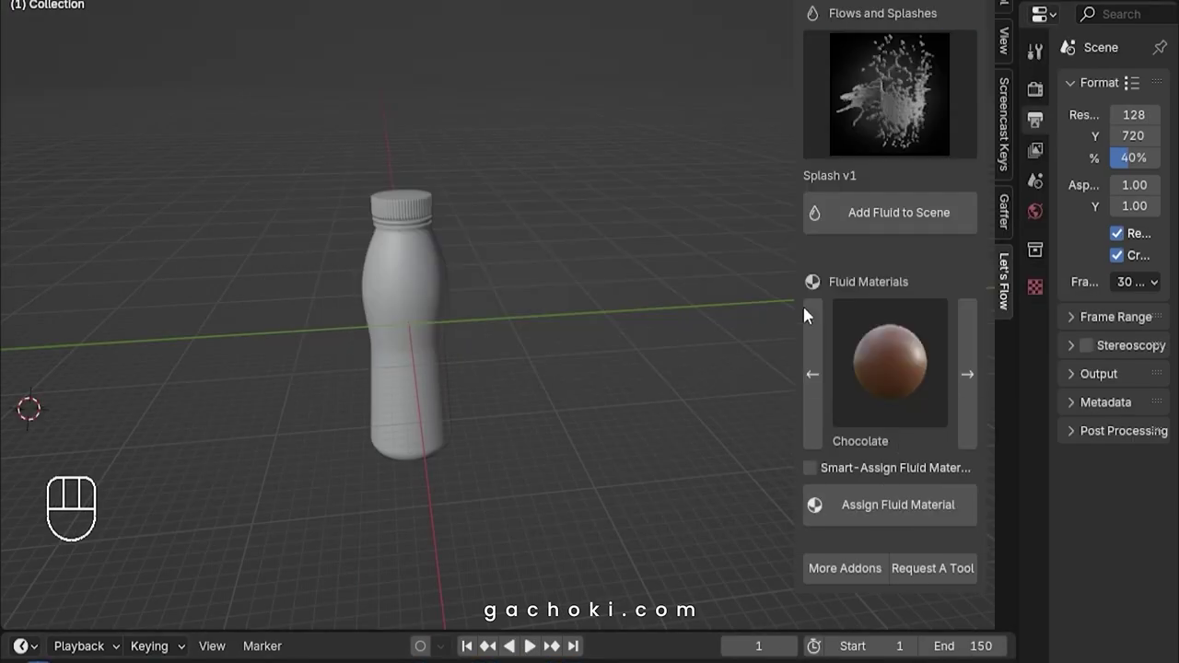
{"action": "left_click", "coordinate": [899, 212]}
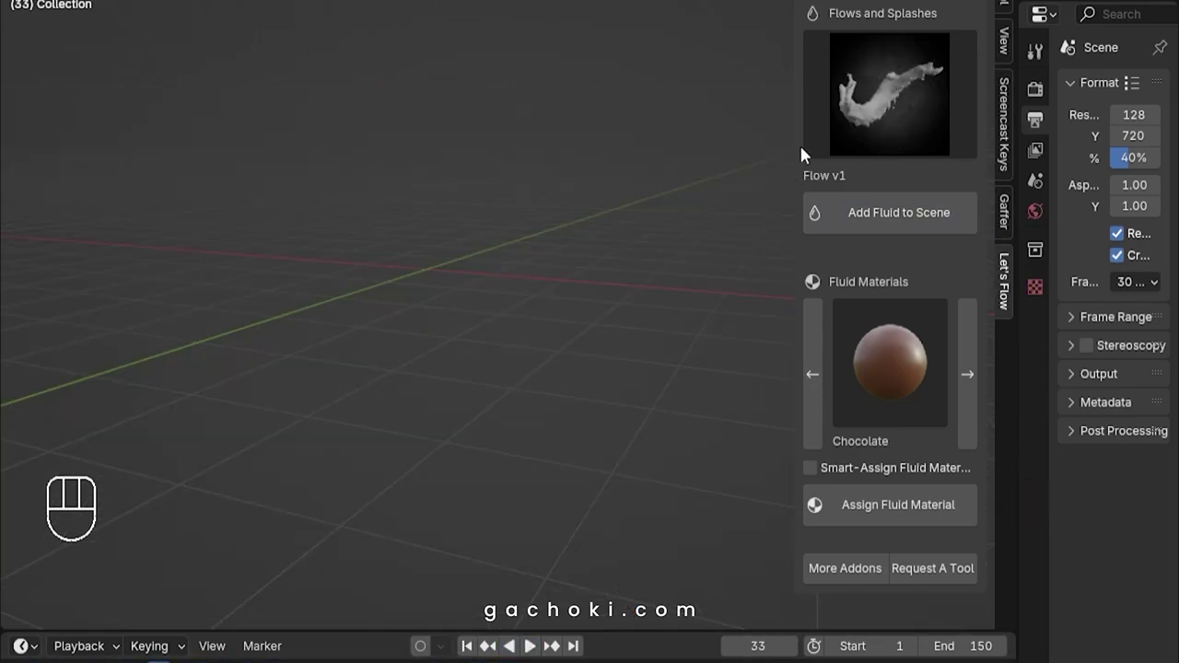
{"action": "left_click", "coordinate": [847, 125]}
{"action": "left_click", "coordinate": [834, 208]}
{"action": "left_click", "coordinate": [869, 214]}
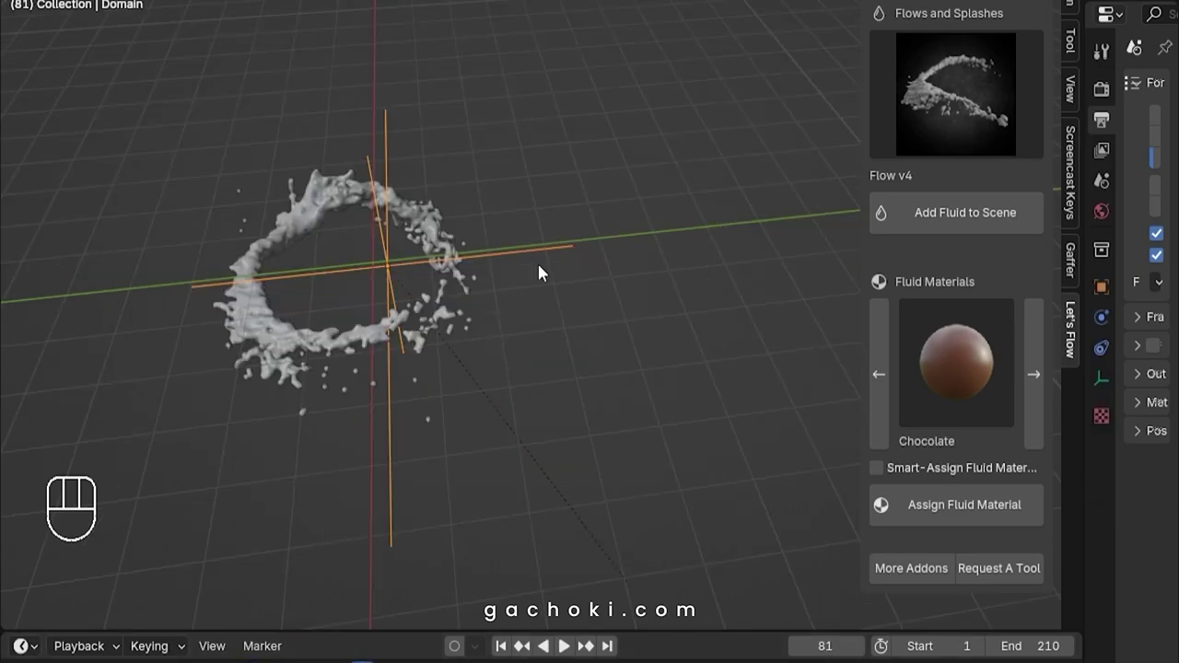
Step: Scale, move and rotate the fluid ring domain and offset its timing to 9.4
{"action": "key", "text": "s"}
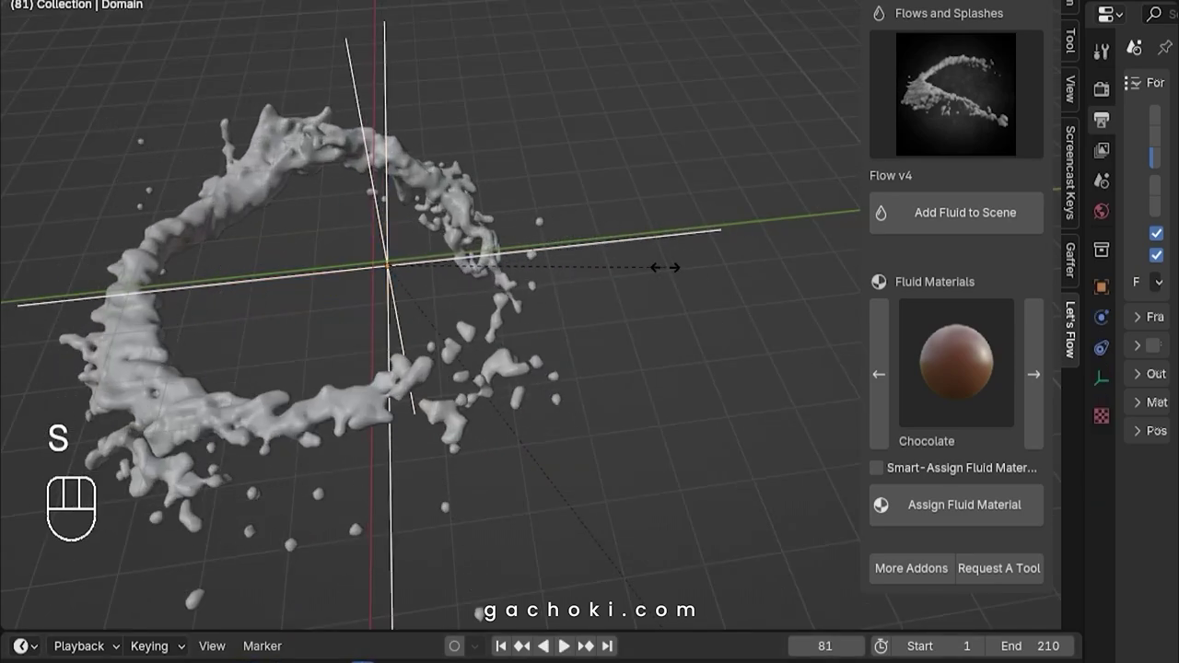
{"action": "left_click", "coordinate": [600, 326]}
{"action": "key", "text": "g"}
{"action": "left_click", "coordinate": [580, 432]}
{"action": "middle_click_drag", "start_coordinate": [580, 432], "coordinate": [659, 265]}
{"action": "key", "text": "r"}
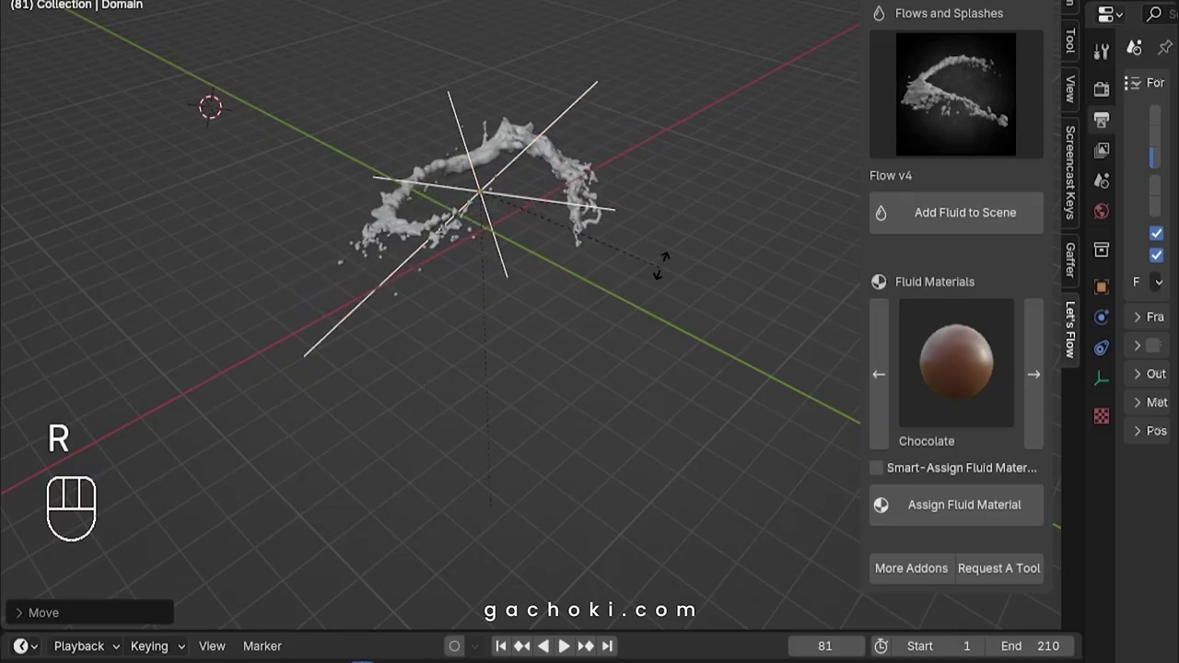
{"action": "left_click", "coordinate": [557, 128]}
{"action": "left_click", "coordinate": [564, 645]}
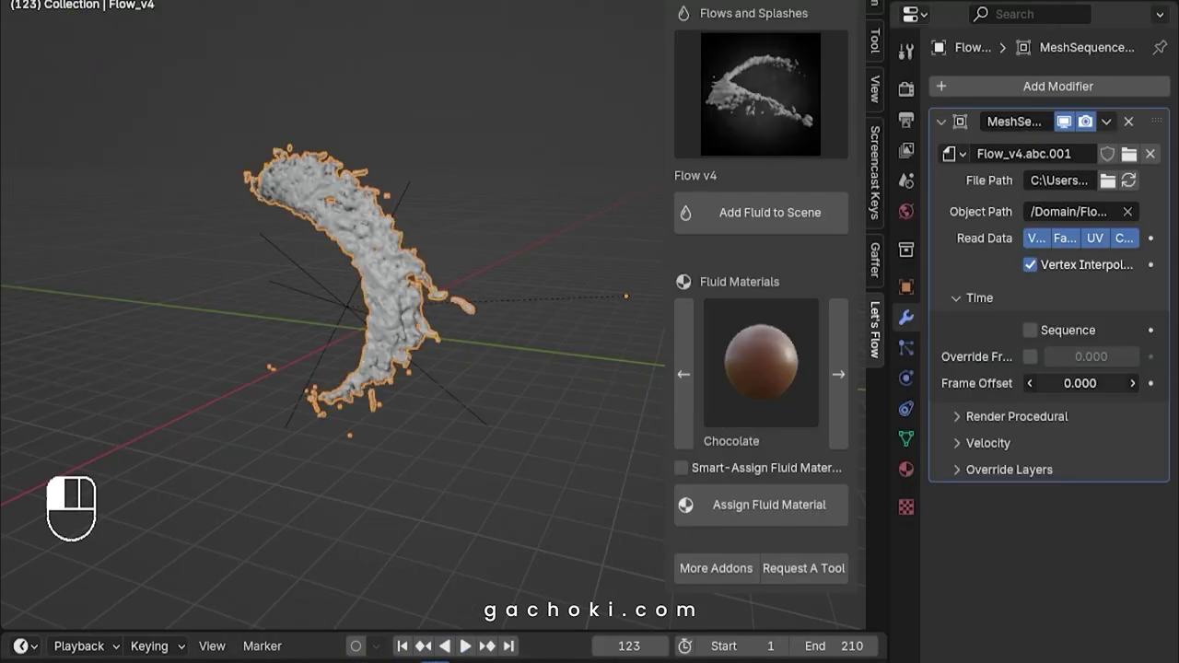
{"action": "mouse_move", "coordinate": [1079, 384]}
{"action": "left_mouse_down"}
{"action": "mouse_move", "coordinate": [1041, 383]}
{"action": "mouse_move", "coordinate": [1116, 383]}
{"action": "mouse_move", "coordinate": [1096, 383]}
{"action": "left_mouse_up"}
{"action": "left_click", "coordinate": [445, 646]}
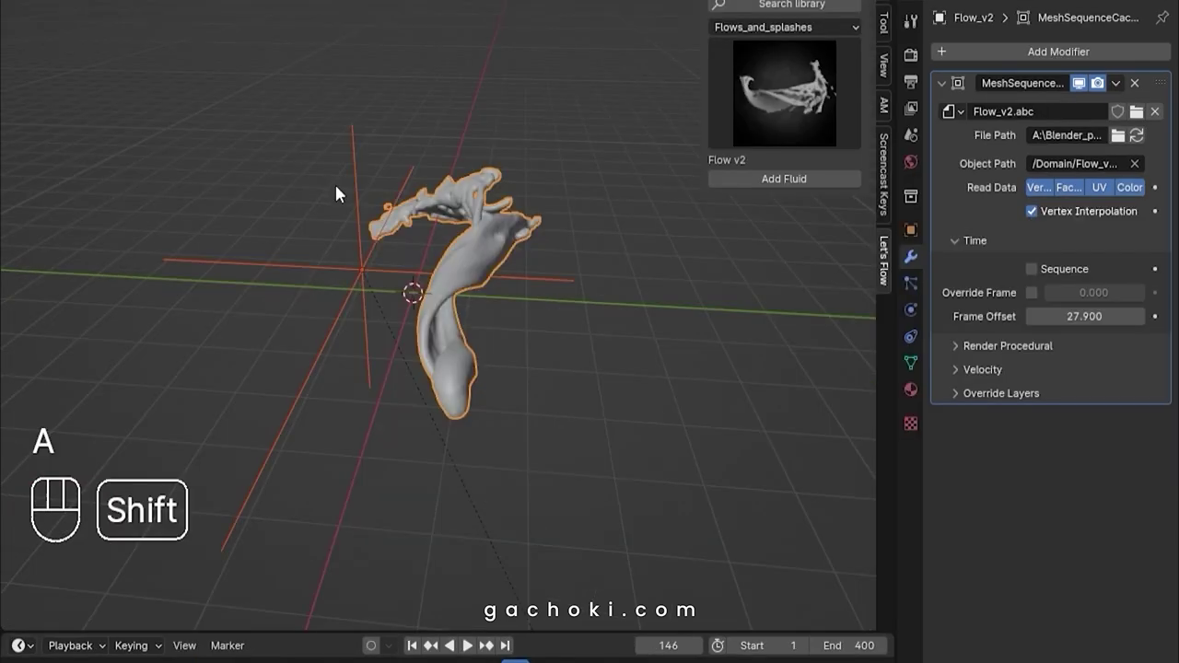
Step: Duplicate the splash, rotate and reposition the copy beside the original, and play both
{"action": "key", "text": "shift+d"}
{"action": "left_click", "coordinate": [610, 451]}
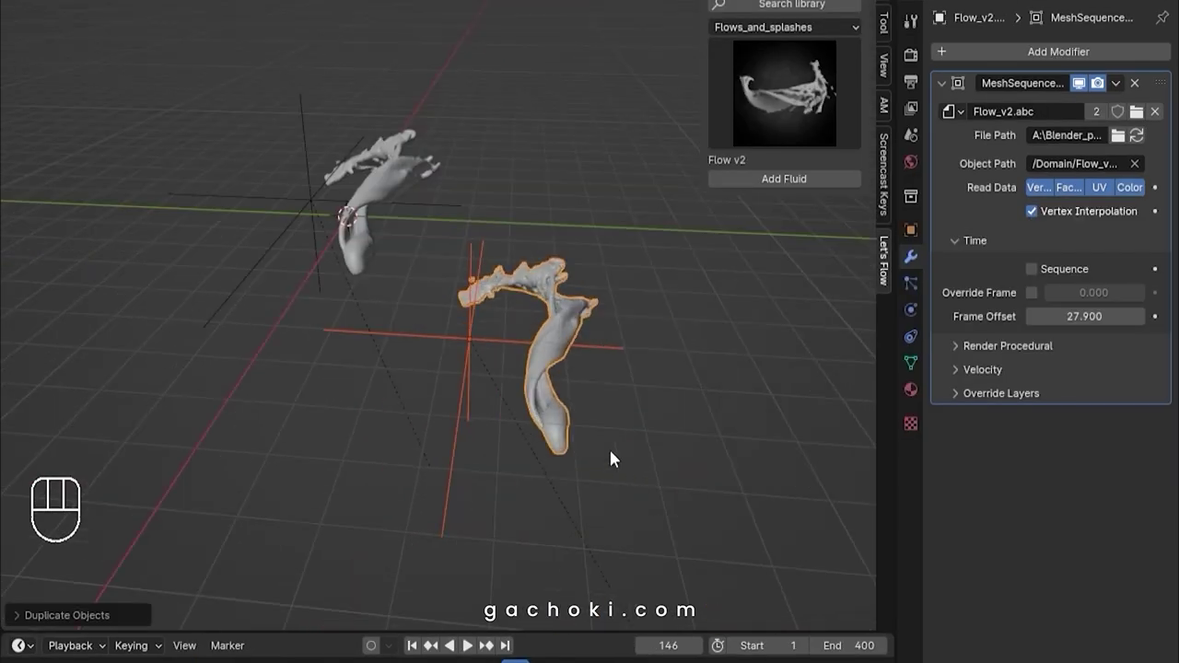
{"action": "key", "text": "r"}
{"action": "left_click", "coordinate": [483, 341]}
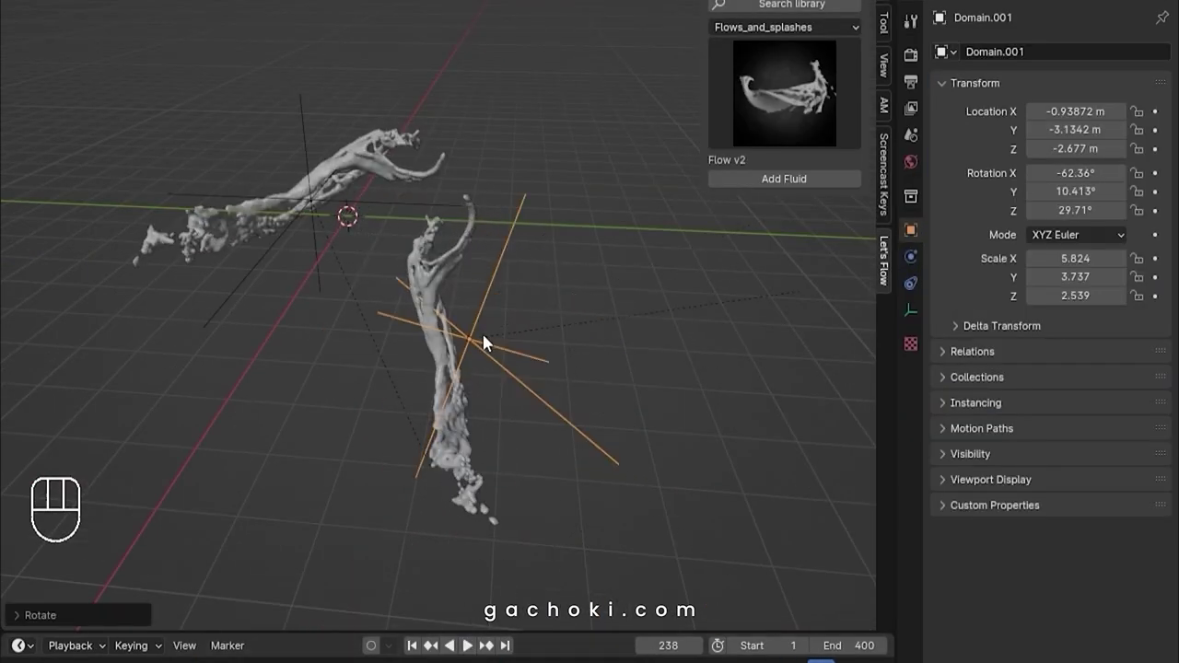
{"action": "key", "text": "KP_7"}
{"action": "key", "text": "g"}
{"action": "left_click", "coordinate": [463, 489]}
{"action": "middle_click_drag", "start_coordinate": [463, 489], "coordinate": [481, 591]}
{"action": "left_click", "coordinate": [412, 645]}
{"action": "left_click", "coordinate": [468, 645]}
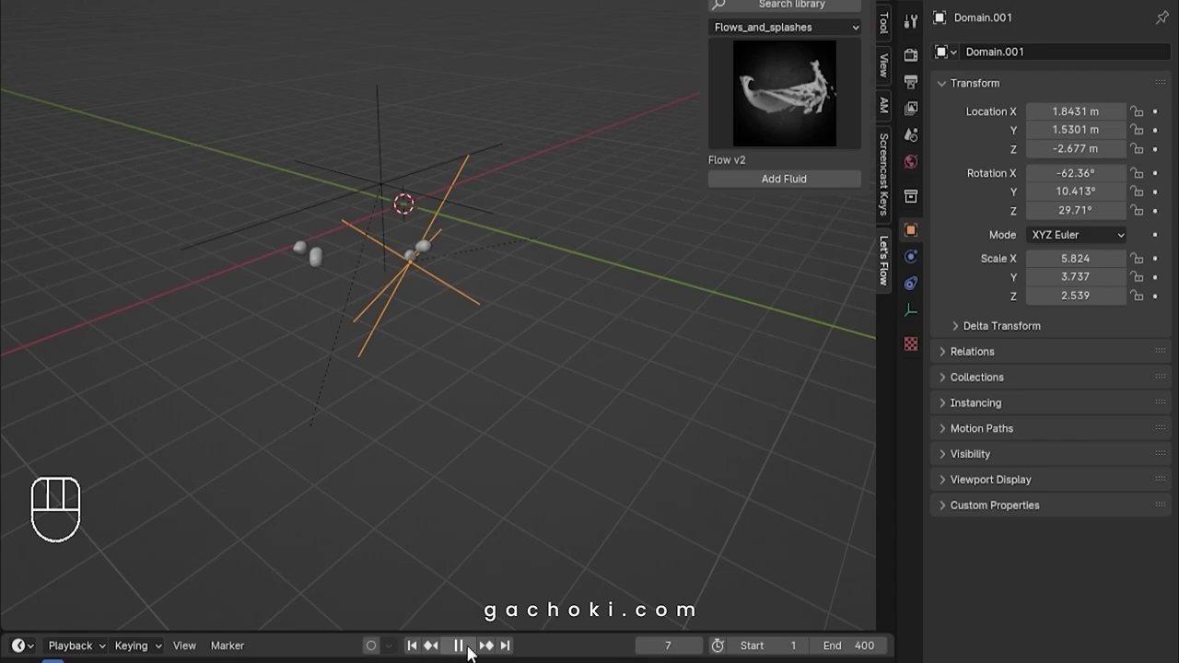
{"action": "left_click", "coordinate": [467, 646]}
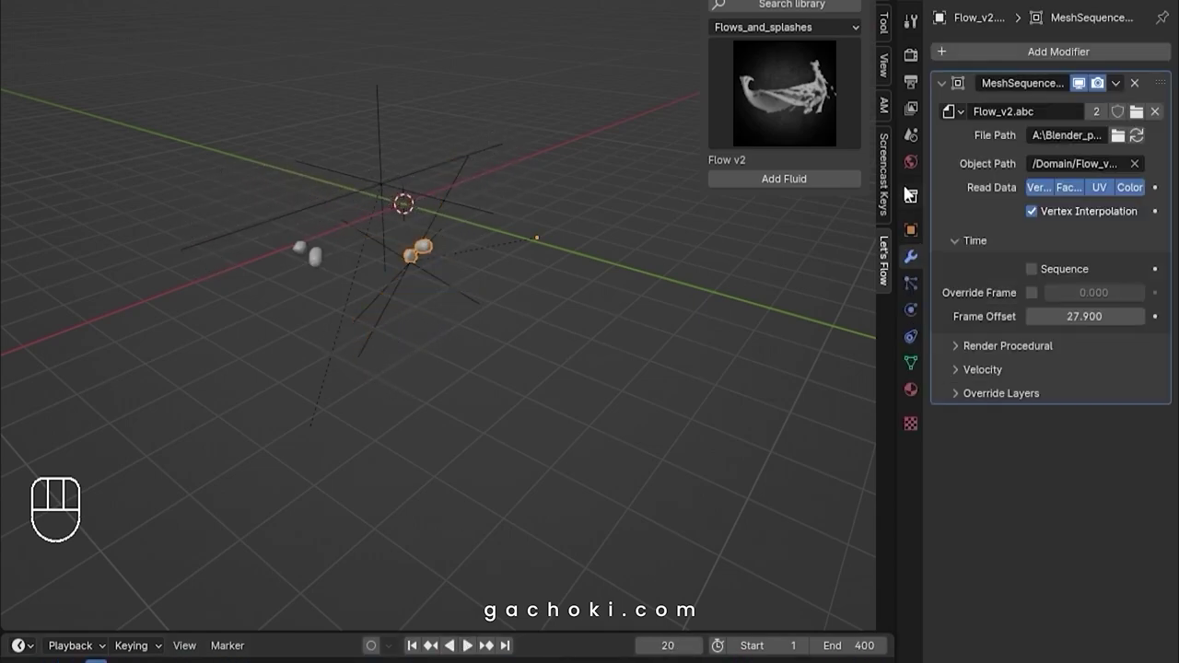
Step: Set a negative frame offset, switch the fluid material to Chocolate, and add Flow v7
{"action": "left_click_drag", "start_coordinate": [1087, 316], "coordinate": [1031, 316]}
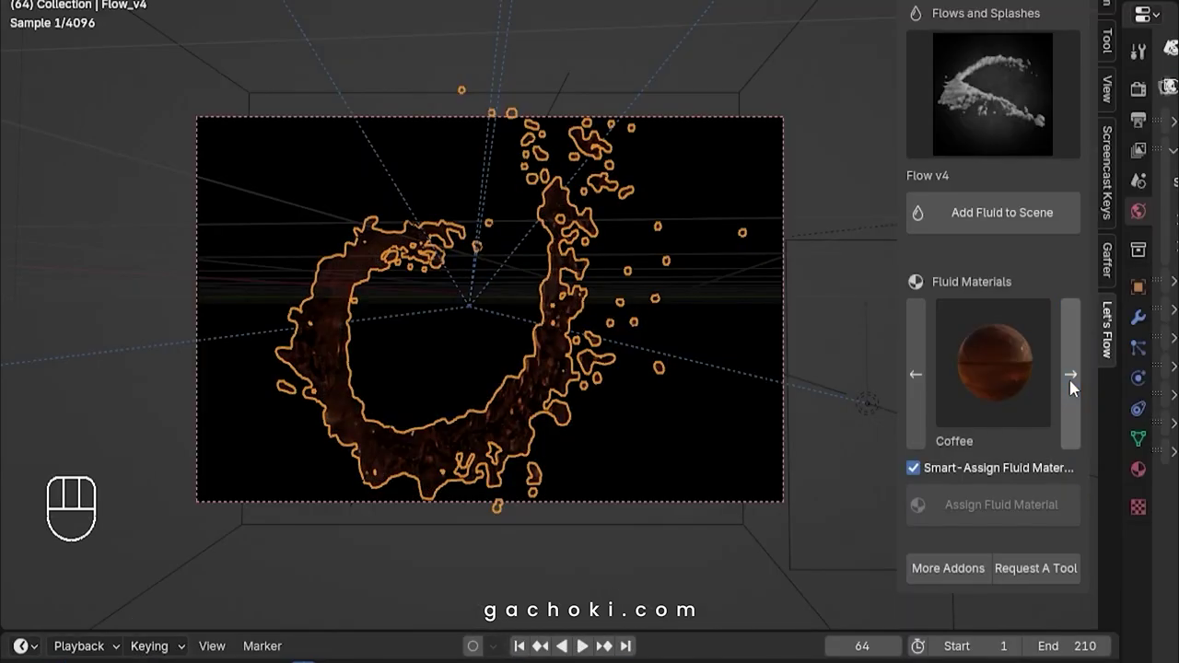
{"action": "left_click", "coordinate": [1070, 378]}
{"action": "left_click", "coordinate": [1071, 378]}
{"action": "left_click", "coordinate": [1072, 378]}
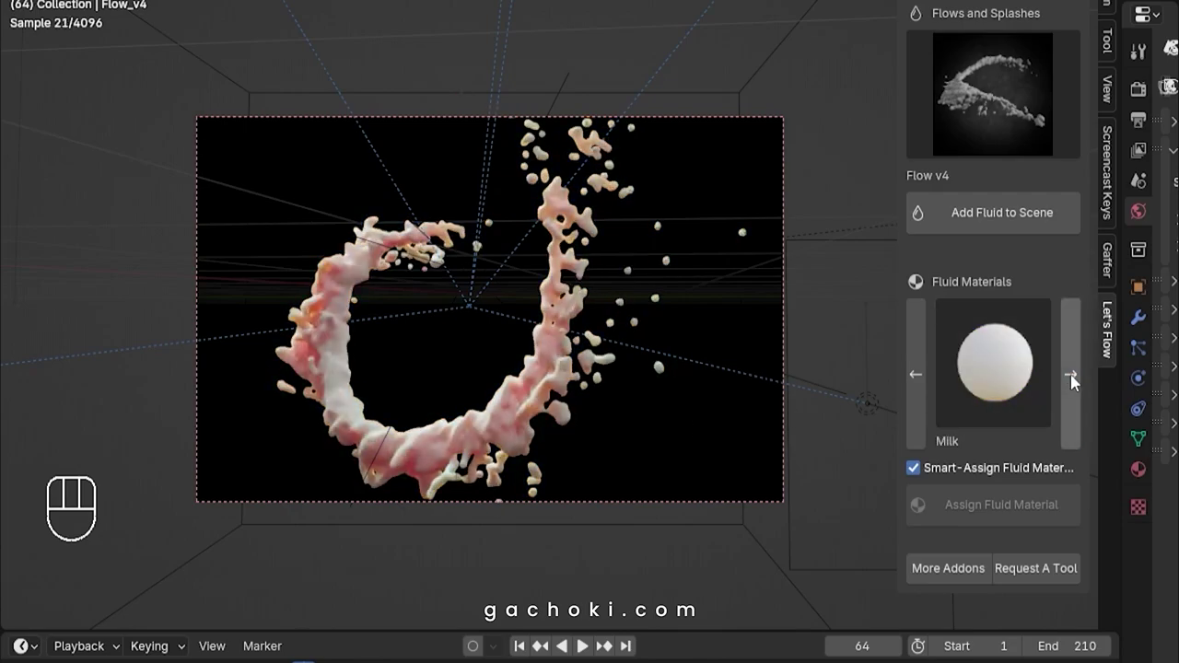
{"action": "left_click", "coordinate": [1071, 378]}
{"action": "left_click", "coordinate": [1071, 378]}
{"action": "left_click", "coordinate": [1071, 378]}
{"action": "left_click", "coordinate": [1071, 378]}
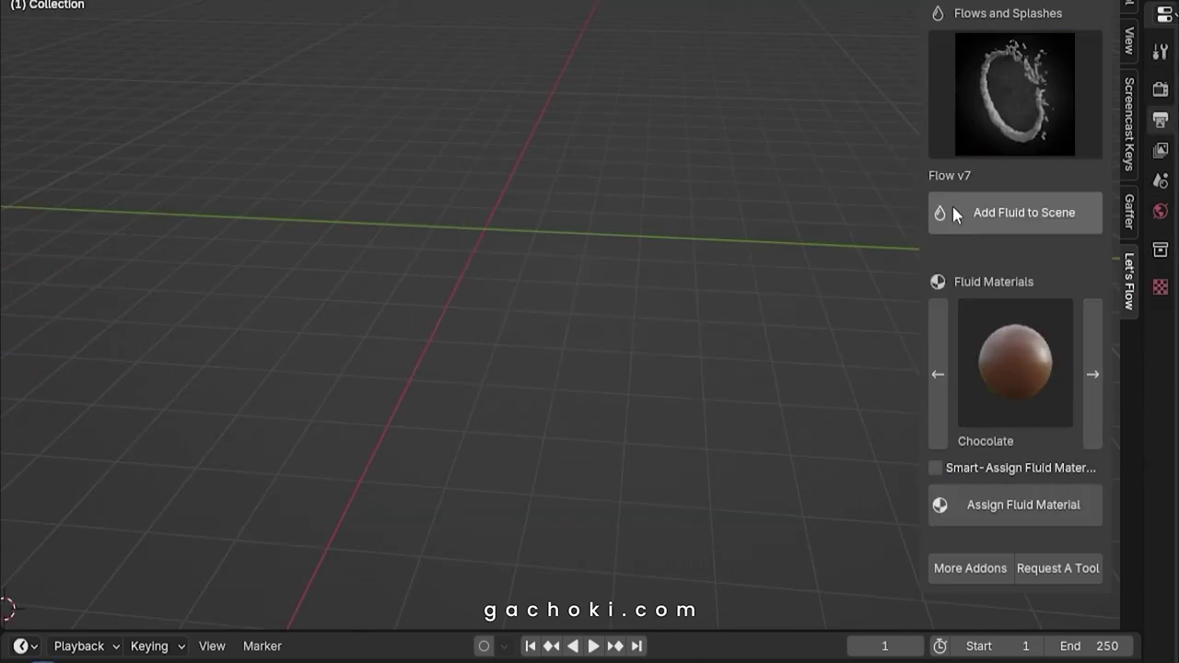
{"action": "left_click", "coordinate": [952, 213]}
Step: Add the Flow v3 preset, play it, and rotate its domain
{"action": "left_click", "coordinate": [1013, 92]}
{"action": "left_click", "coordinate": [708, 200]}
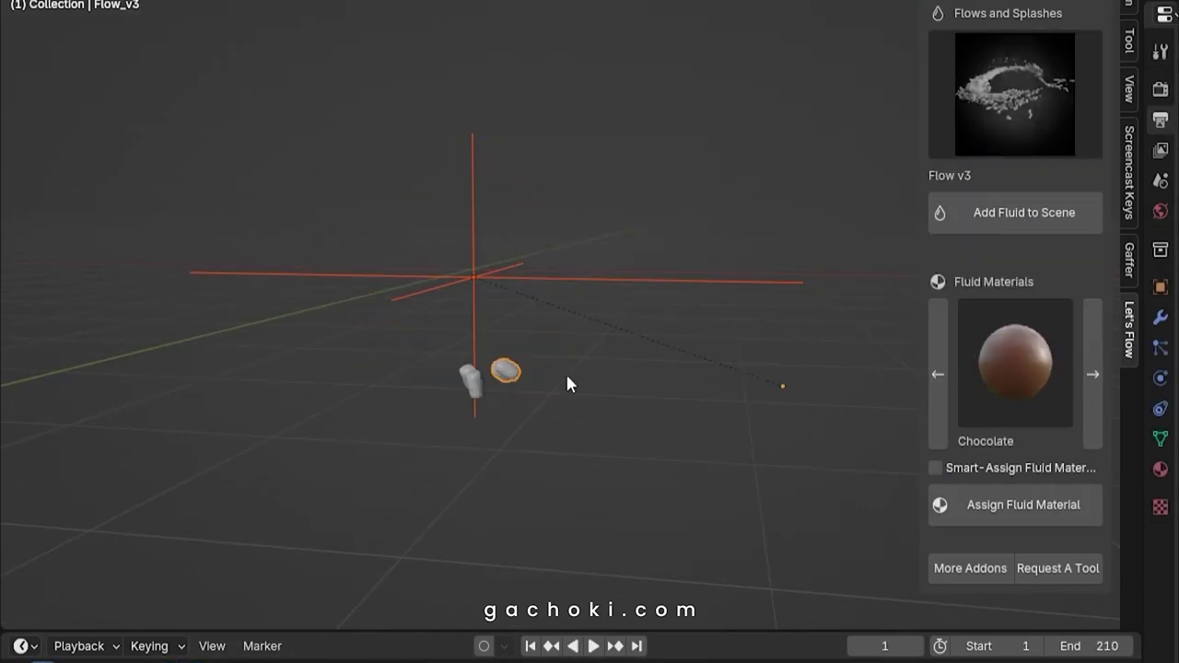
{"action": "key", "text": "space"}
{"action": "left_click", "coordinate": [308, 334]}
{"action": "key", "text": "r"}
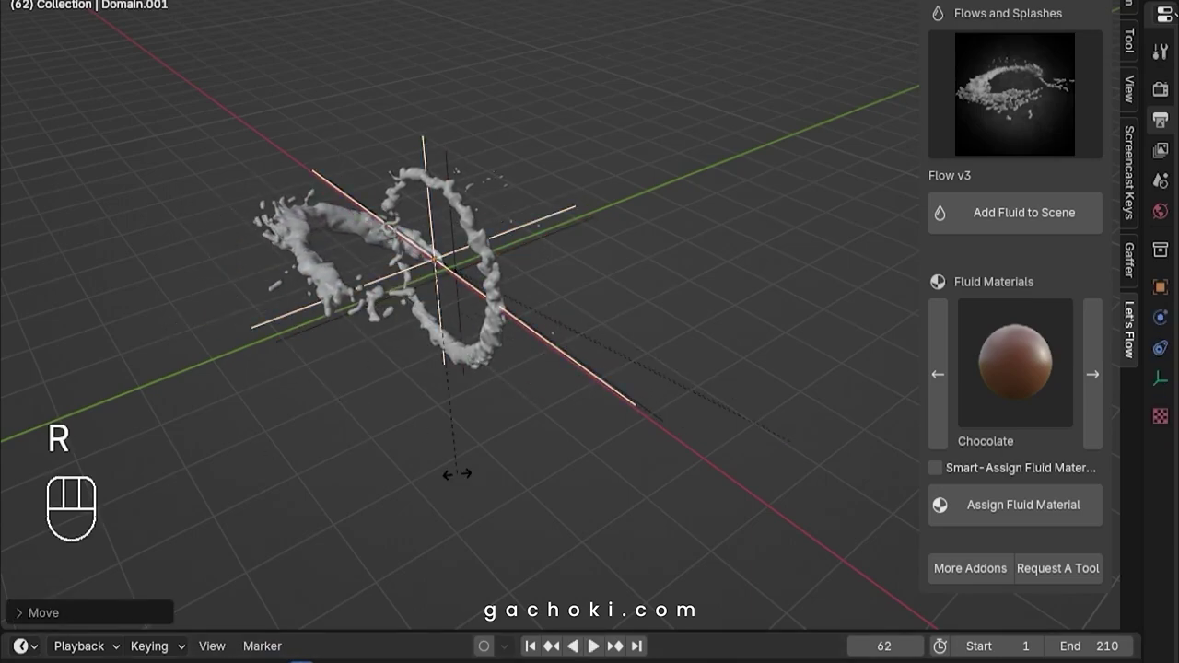
{"action": "left_click", "coordinate": [456, 474]}
Step: Move the domain, place a Flow_v3.001 duplicate beside the original, and play both
{"action": "key", "text": "g"}
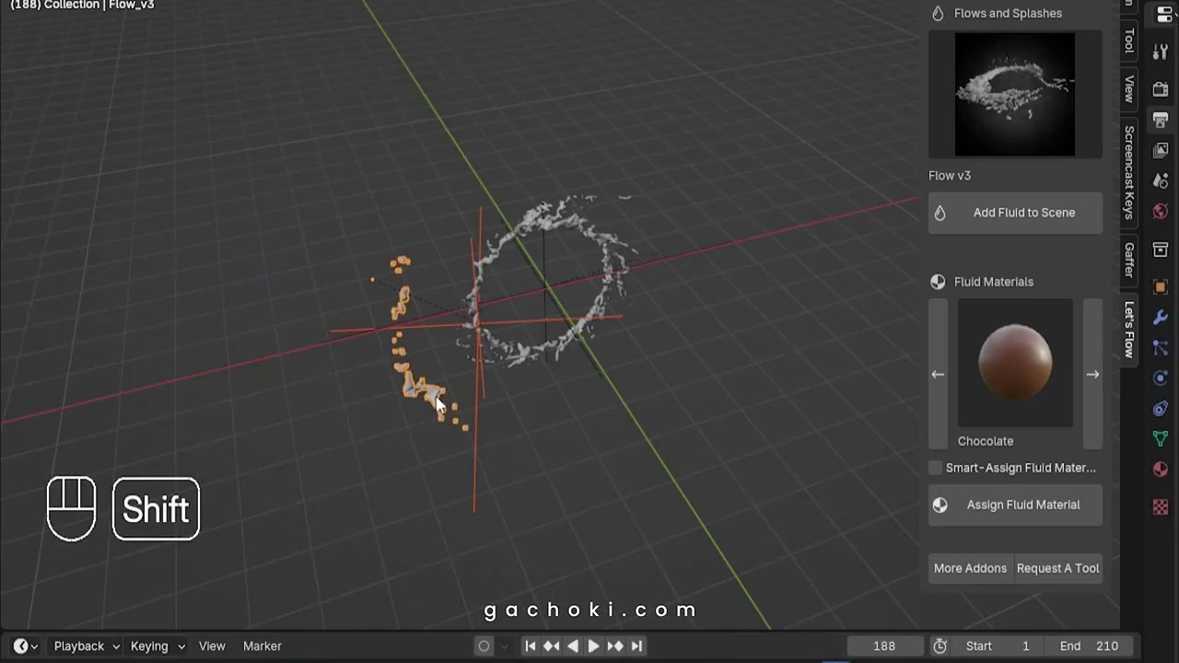
{"action": "key", "text": "shift+d"}
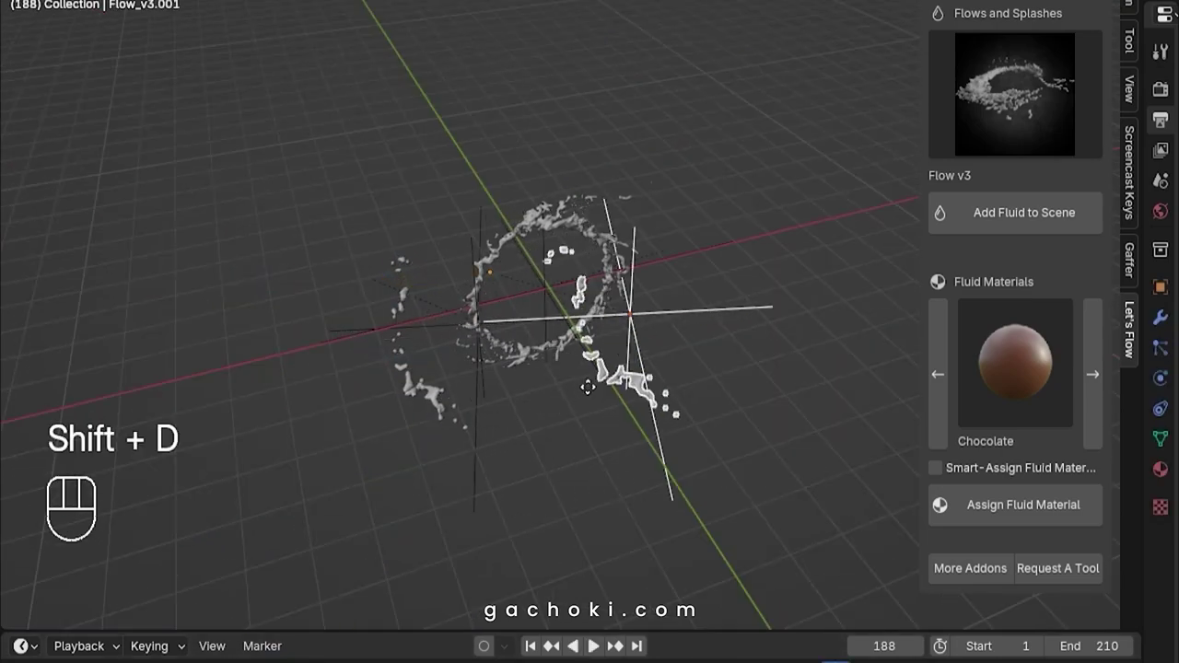
{"action": "left_click", "coordinate": [587, 389]}
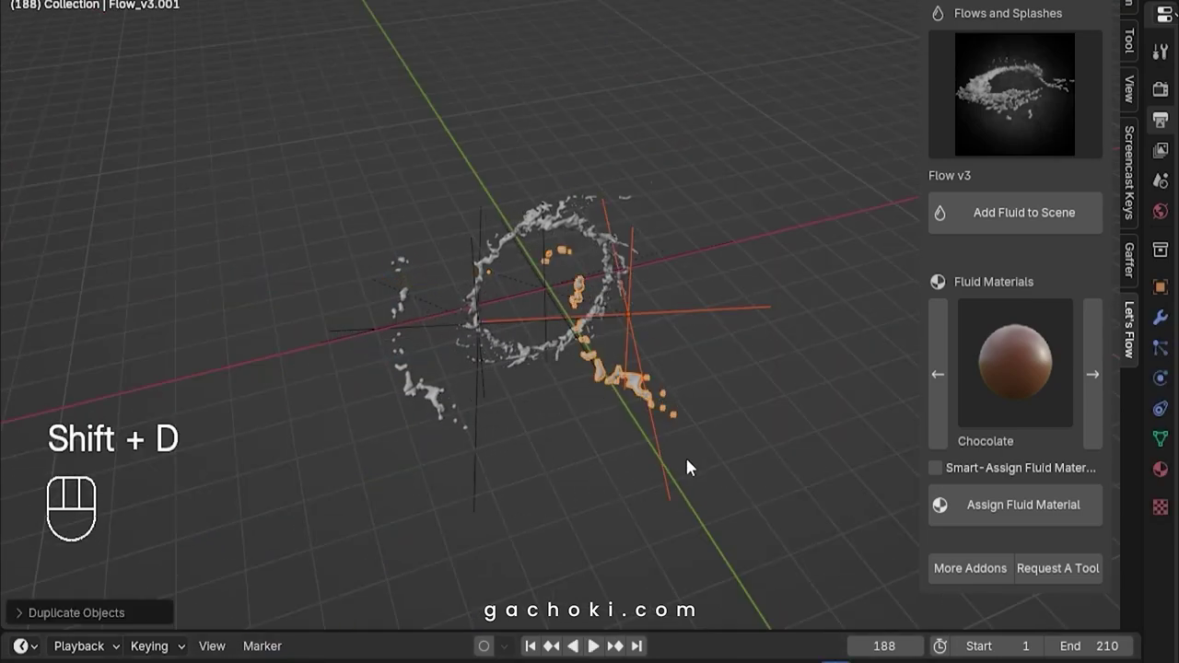
{"action": "left_click", "coordinate": [586, 646]}
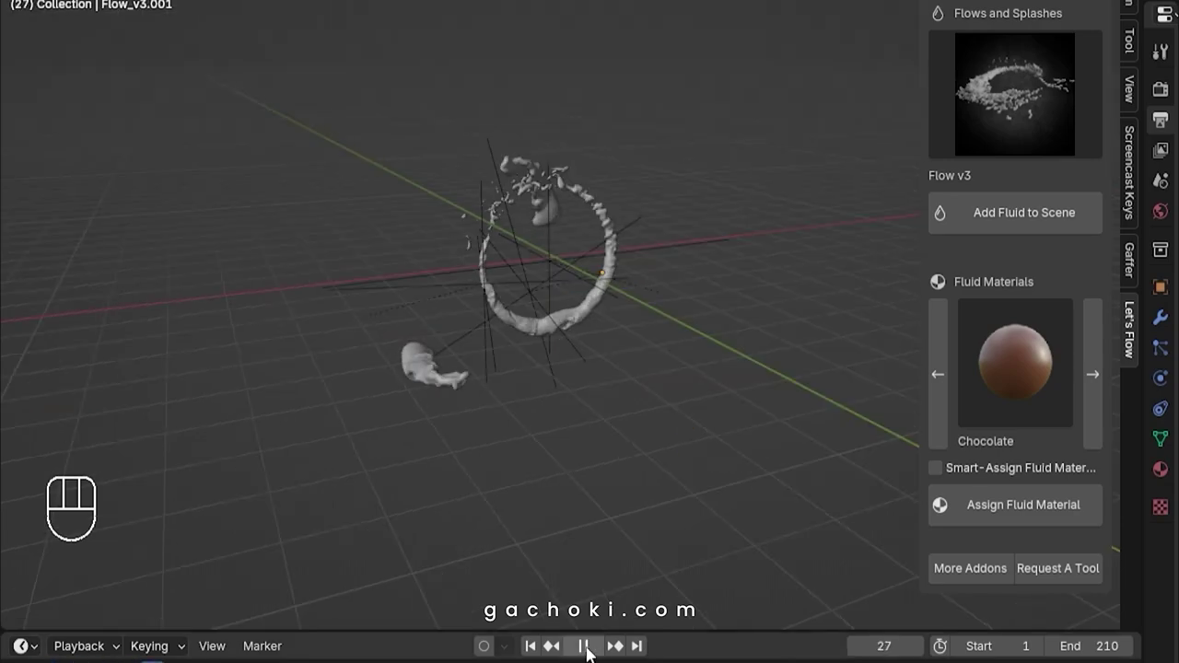